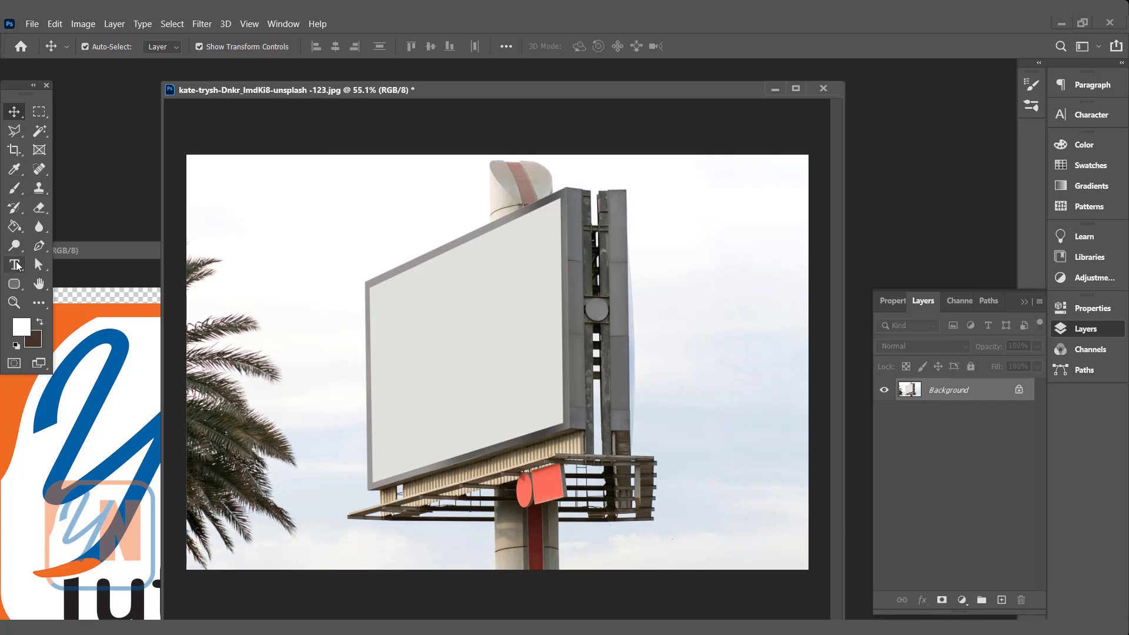
- Type YN TUTOR as a new text layer and drag it onto the blank billboard face
{"action": "left_click", "coordinate": [14, 265]}
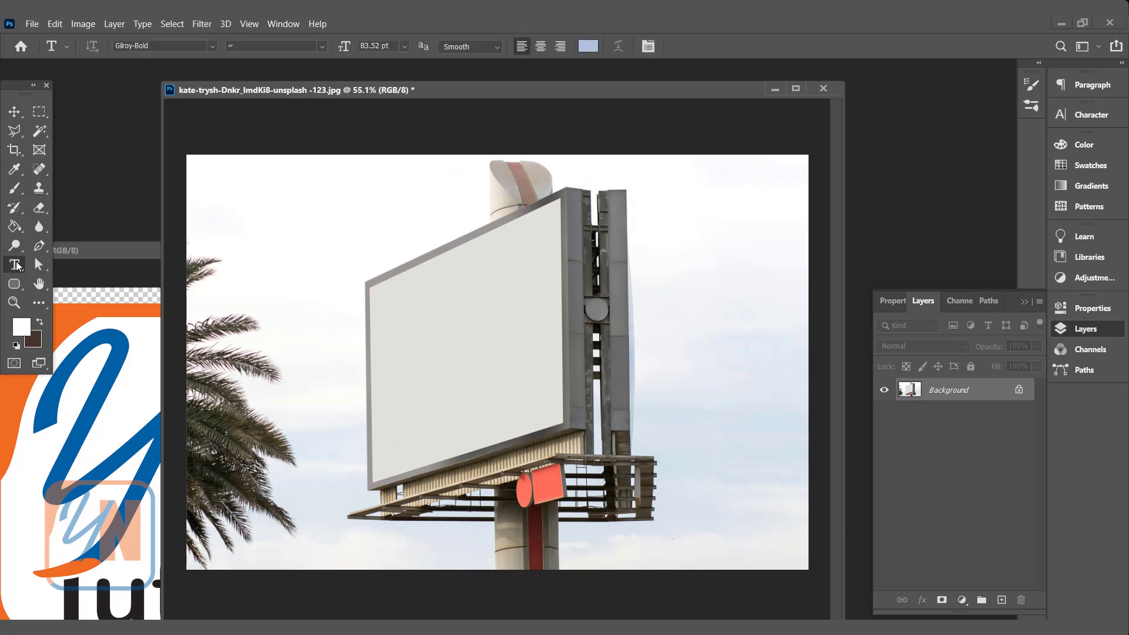
{"action": "left_click", "coordinate": [335, 206]}
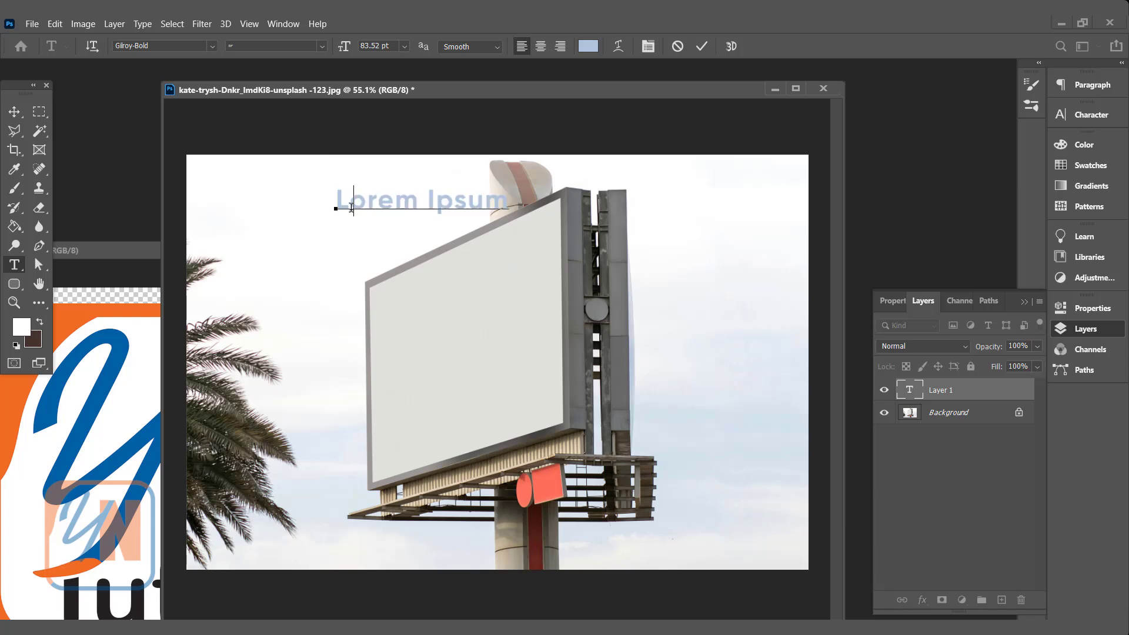
{"action": "type", "text": "YN TUTOR"}
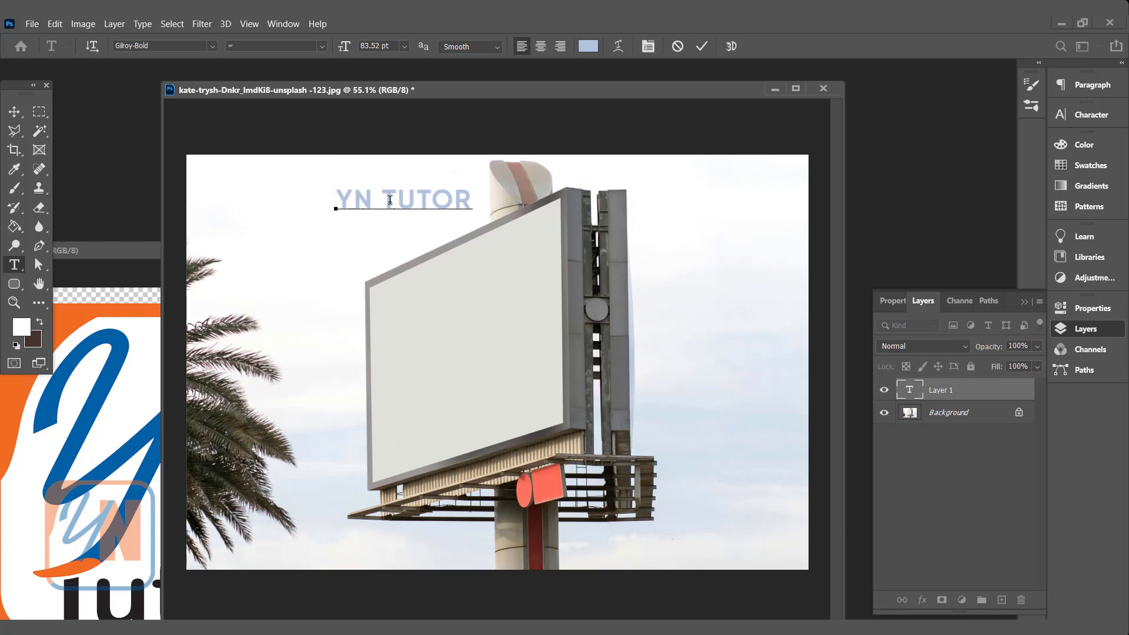
{"action": "left_click", "coordinate": [15, 112]}
{"action": "left_click_drag", "start_coordinate": [365, 204], "coordinate": [427, 313]}
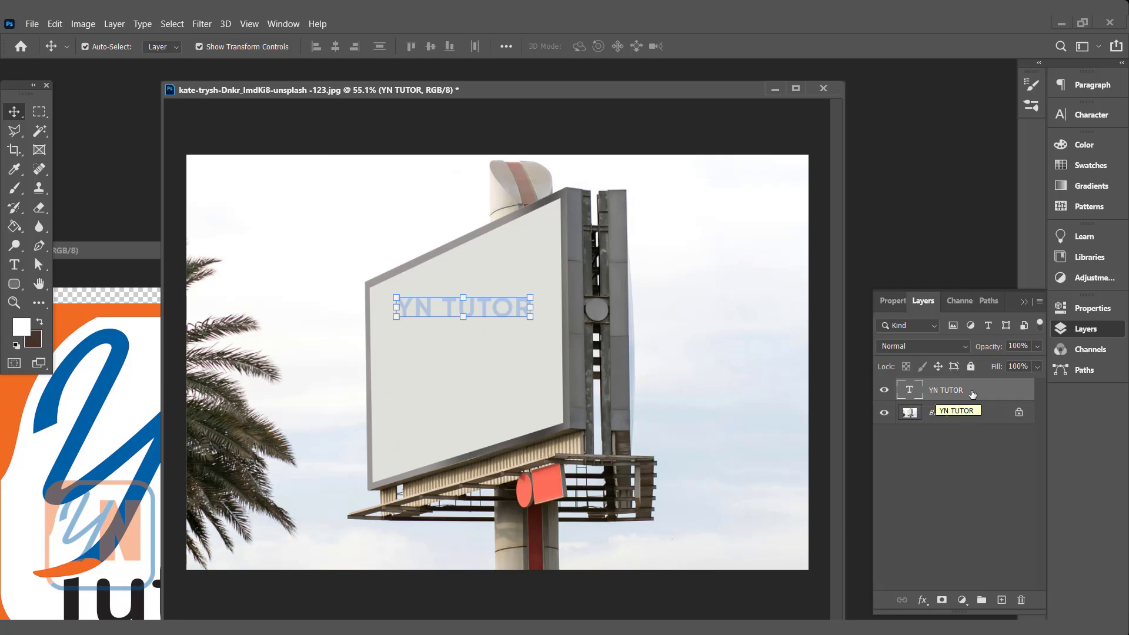
- Select the YN TUTOR layer's pixels from its thumbnail menu and copy them
{"action": "right_click", "coordinate": [973, 395]}
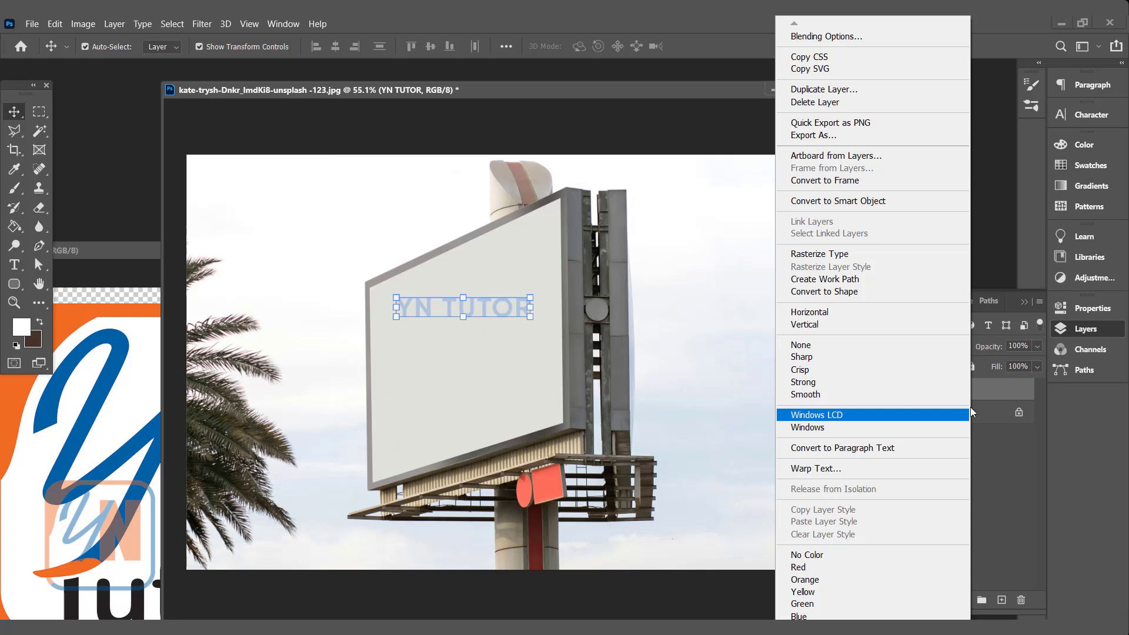
{"action": "left_click", "coordinate": [990, 394]}
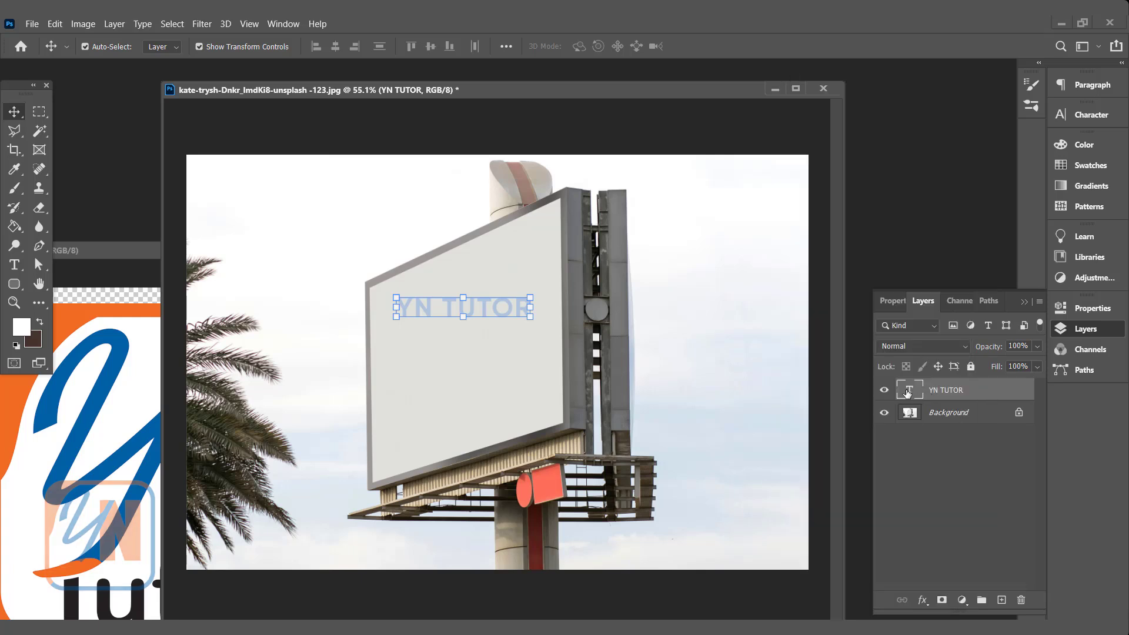
{"action": "right_click", "coordinate": [913, 391]}
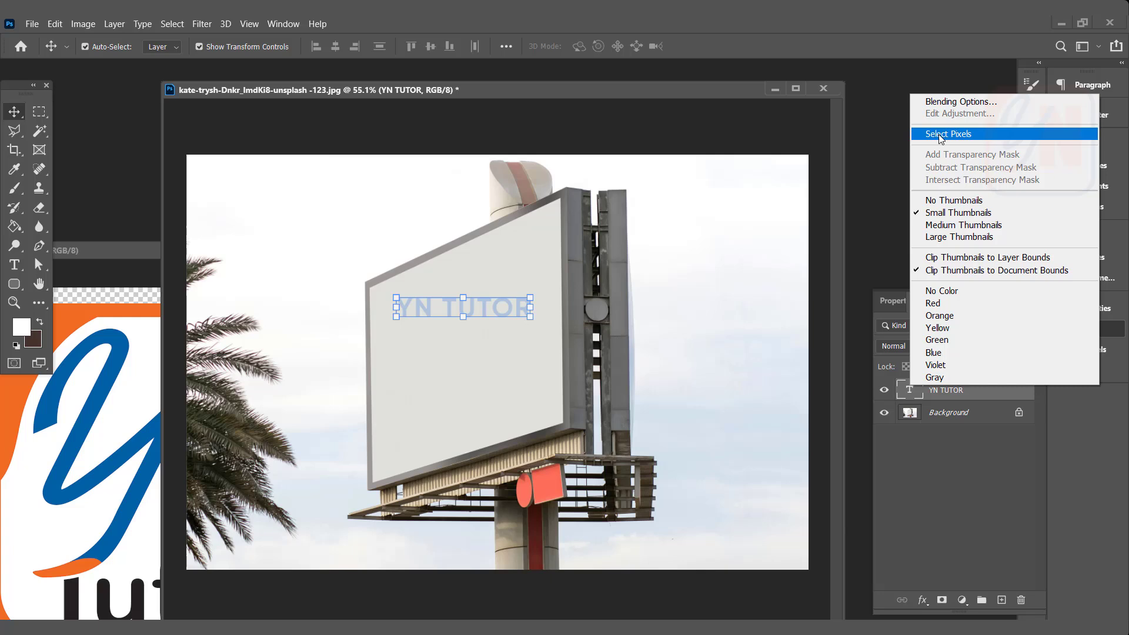
{"action": "left_click", "coordinate": [941, 135]}
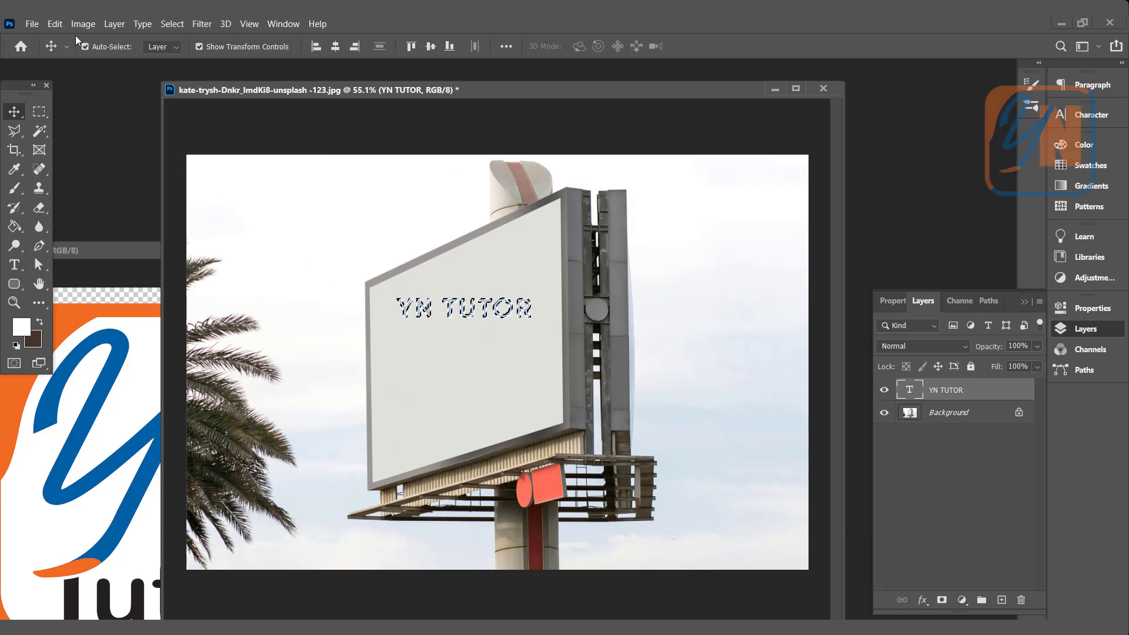
{"action": "left_click", "coordinate": [55, 23]}
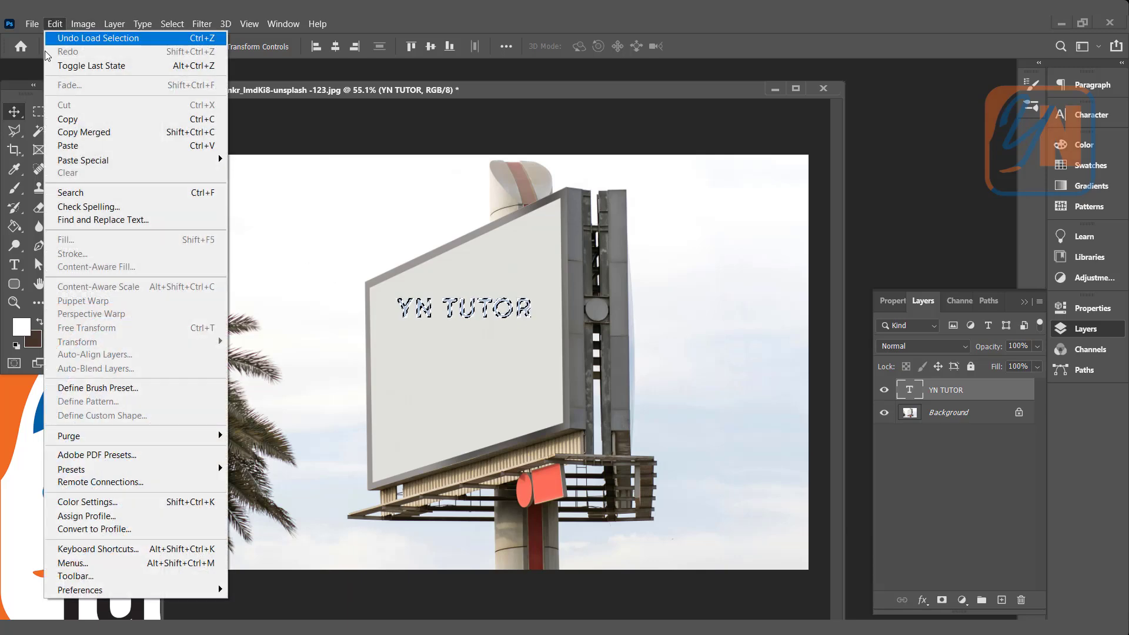
{"action": "left_click", "coordinate": [67, 121]}
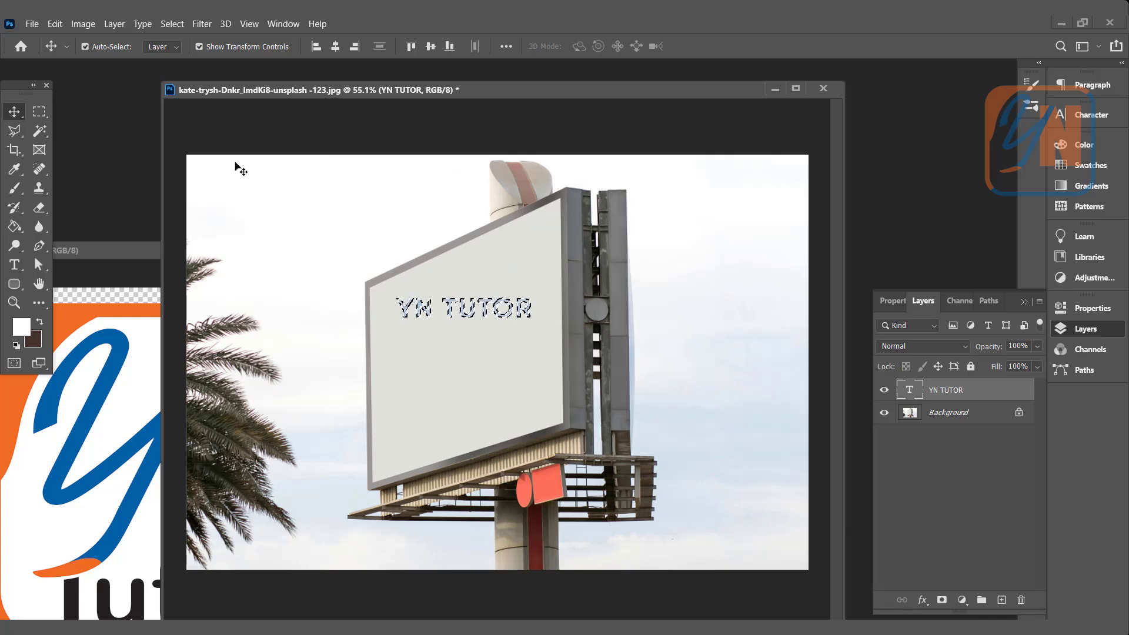
- Deselect the text and hide the YN TUTOR layer
{"action": "left_click", "coordinate": [172, 23]}
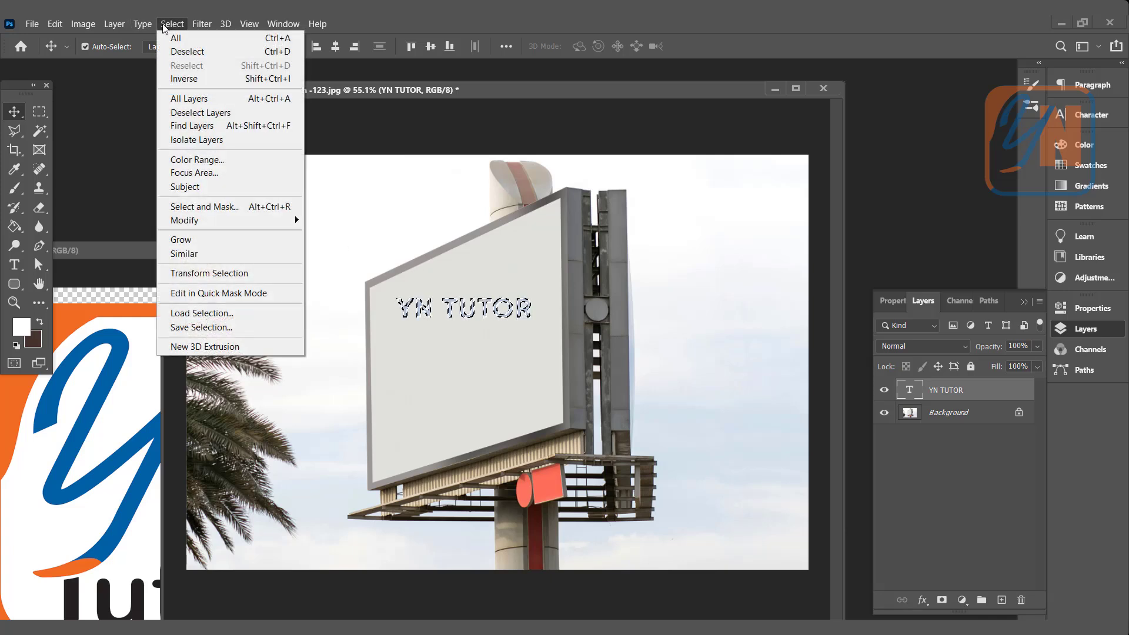
{"action": "left_click", "coordinate": [194, 48]}
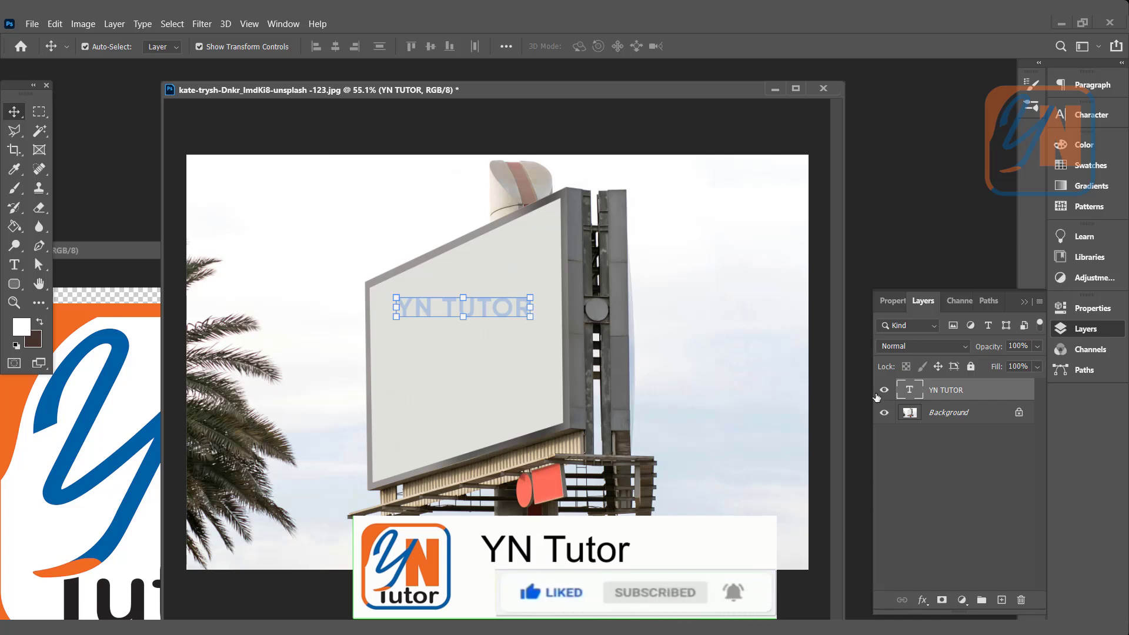
{"action": "left_click", "coordinate": [886, 391]}
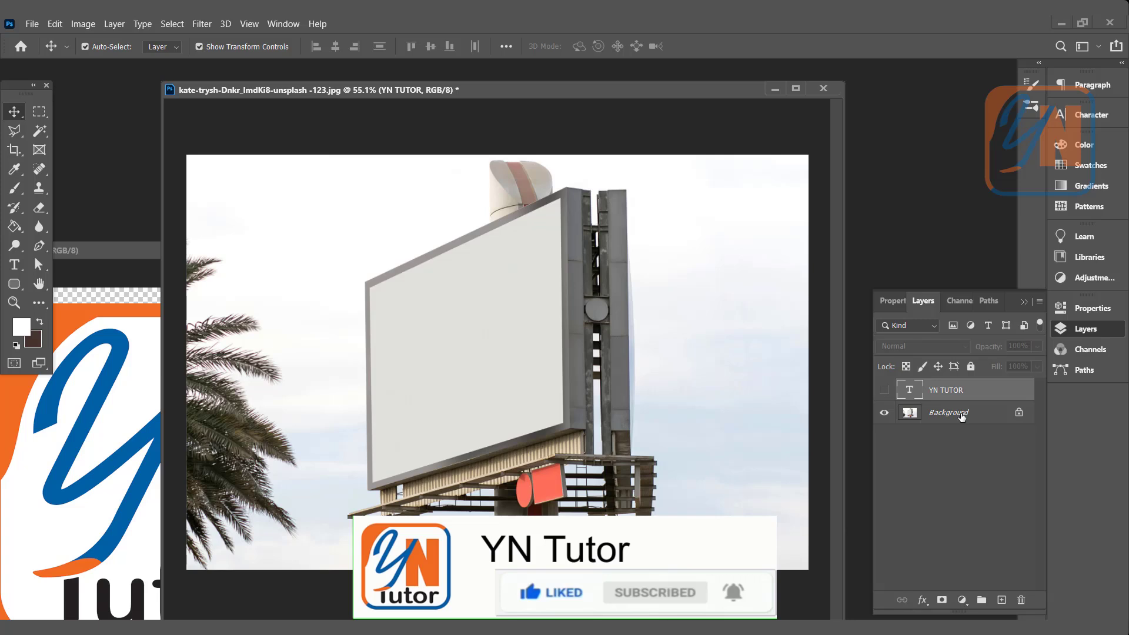
- Add an empty Layer 1 and move it to the top of the layer stack
{"action": "left_click", "coordinate": [961, 414]}
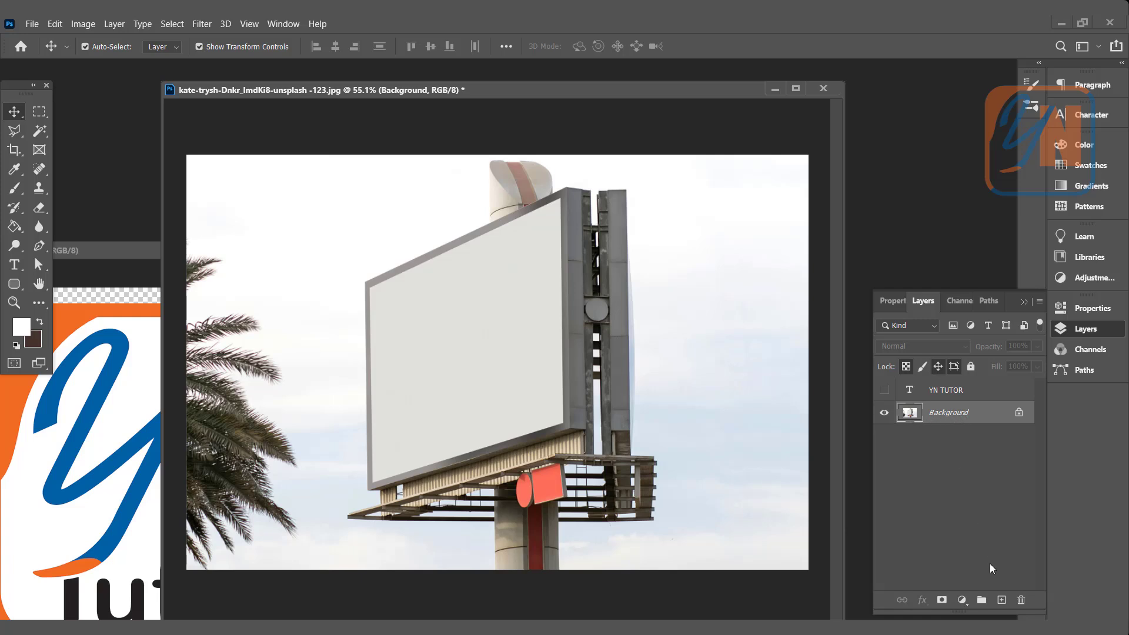
{"action": "left_click", "coordinate": [1001, 600]}
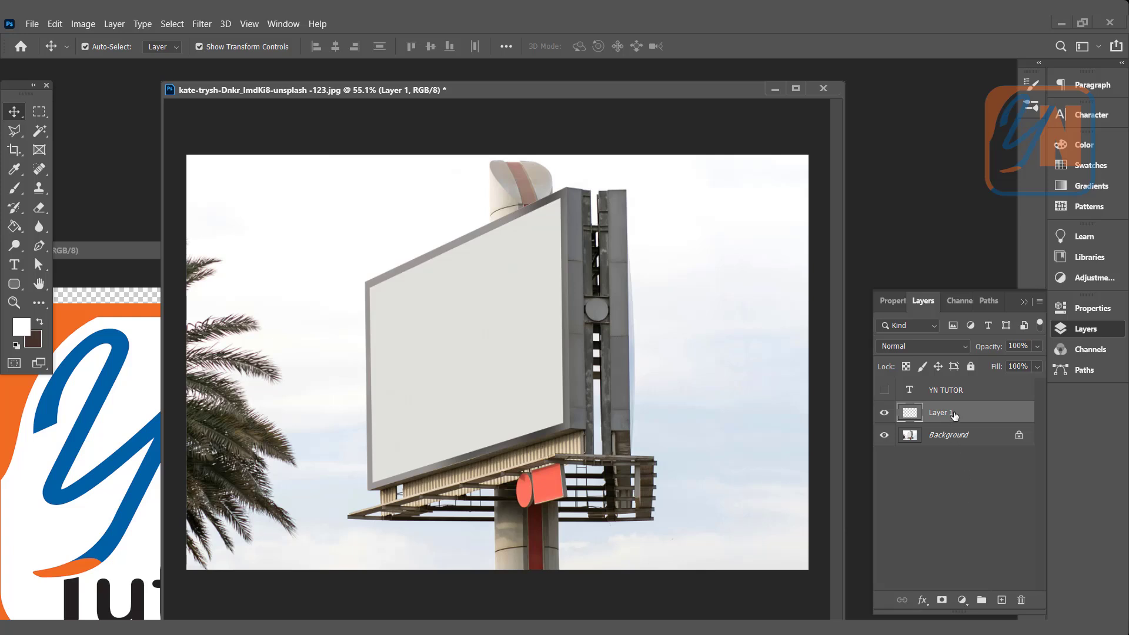
{"action": "left_click_drag", "start_coordinate": [952, 415], "coordinate": [951, 381]}
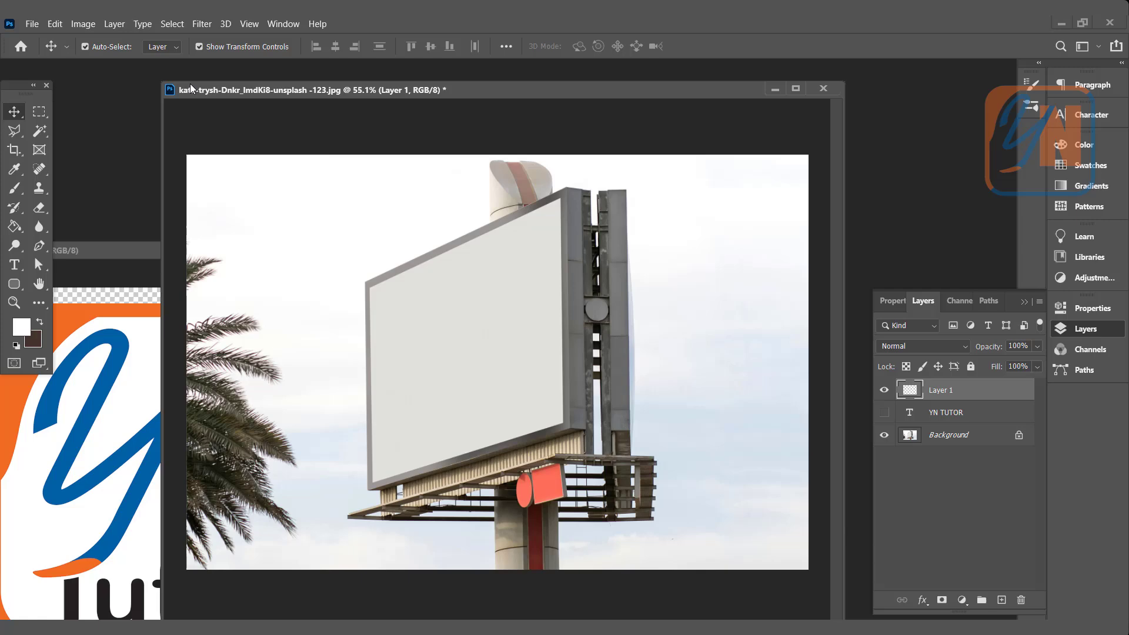
- In Vanishing Point, create a plane from the billboard face's four corners
{"action": "left_click", "coordinate": [201, 25]}
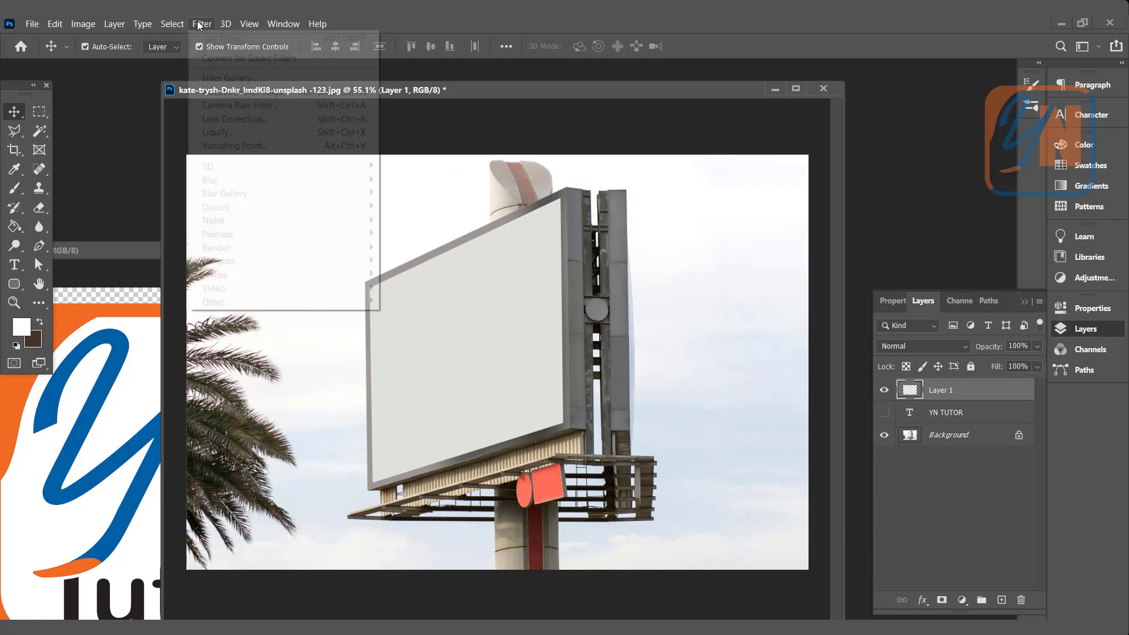
{"action": "left_click", "coordinate": [238, 146]}
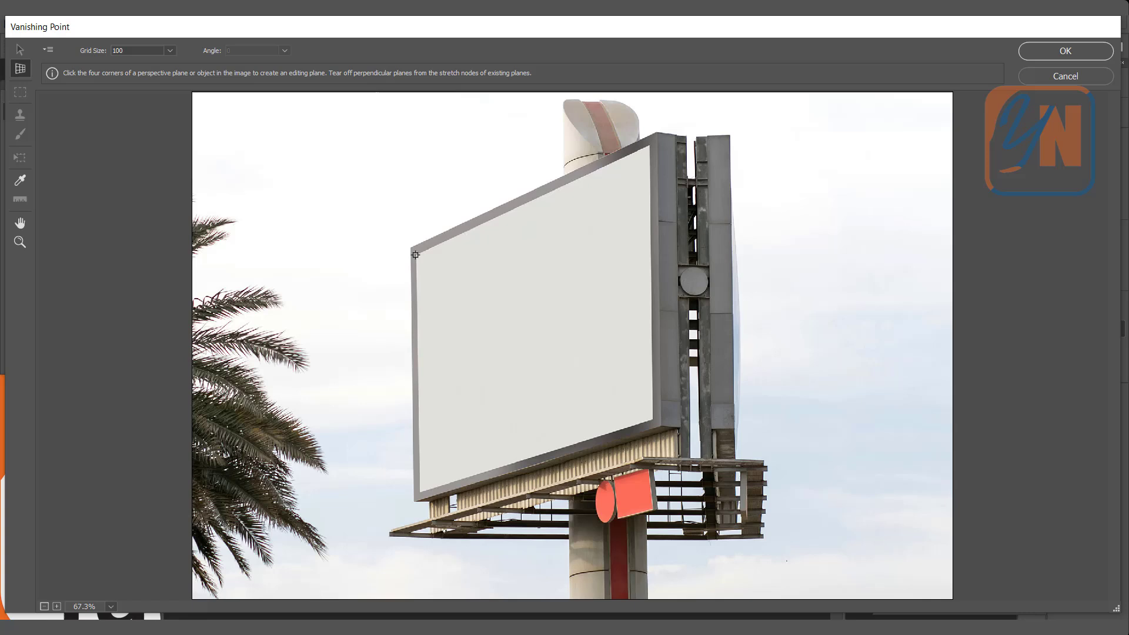
{"action": "left_click", "coordinate": [415, 255]}
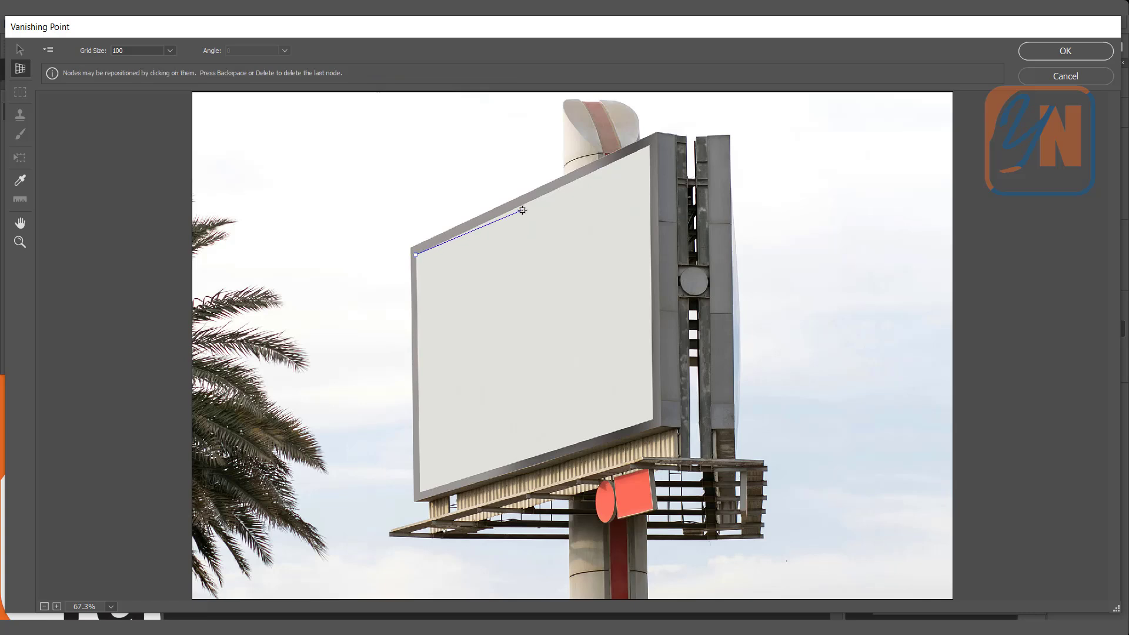
{"action": "left_click", "coordinate": [650, 144]}
{"action": "left_click", "coordinate": [655, 421]}
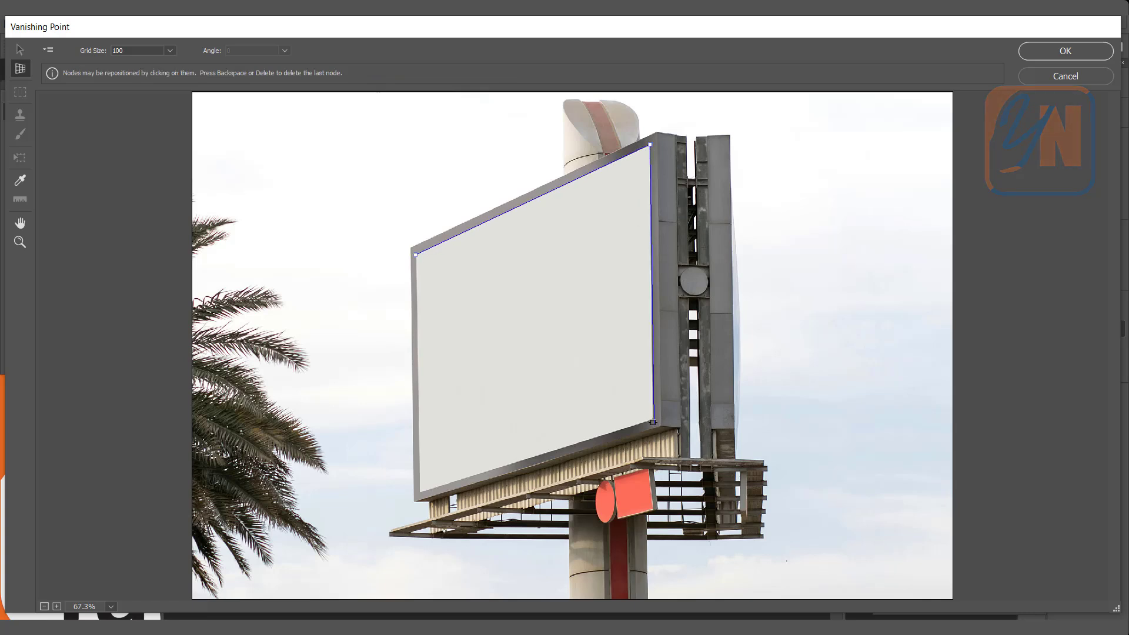
{"action": "left_click", "coordinate": [418, 495]}
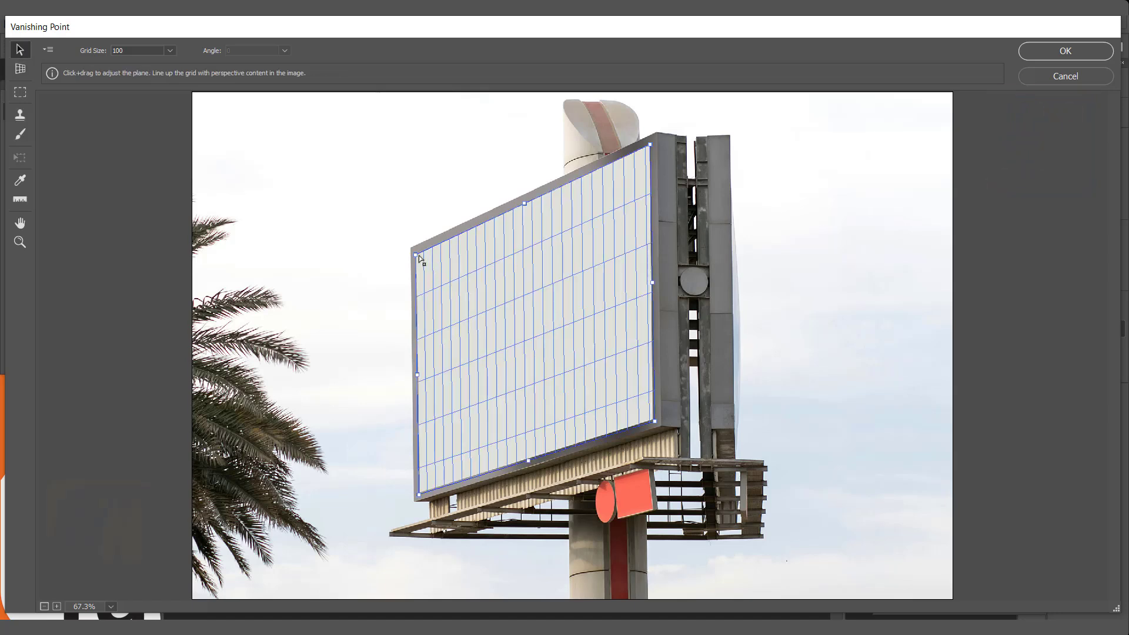
- Adjust the plane's top-left corner and left edge to fit the billboard exactly
{"action": "left_click_drag", "start_coordinate": [416, 254], "coordinate": [404, 240]}
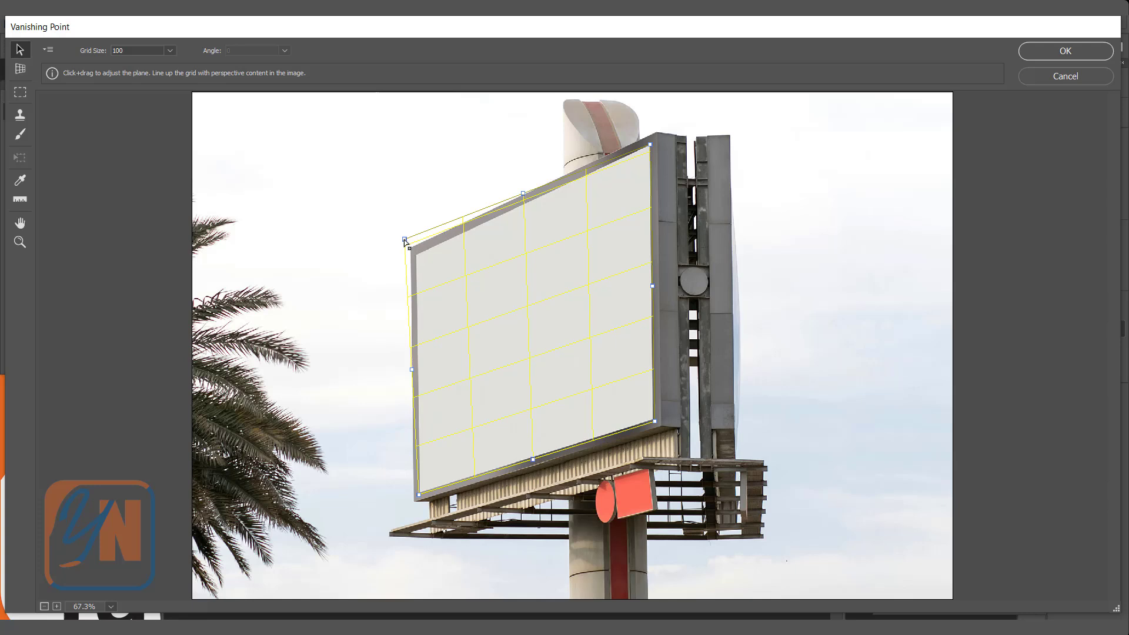
{"action": "left_click_drag", "start_coordinate": [405, 240], "coordinate": [411, 248]}
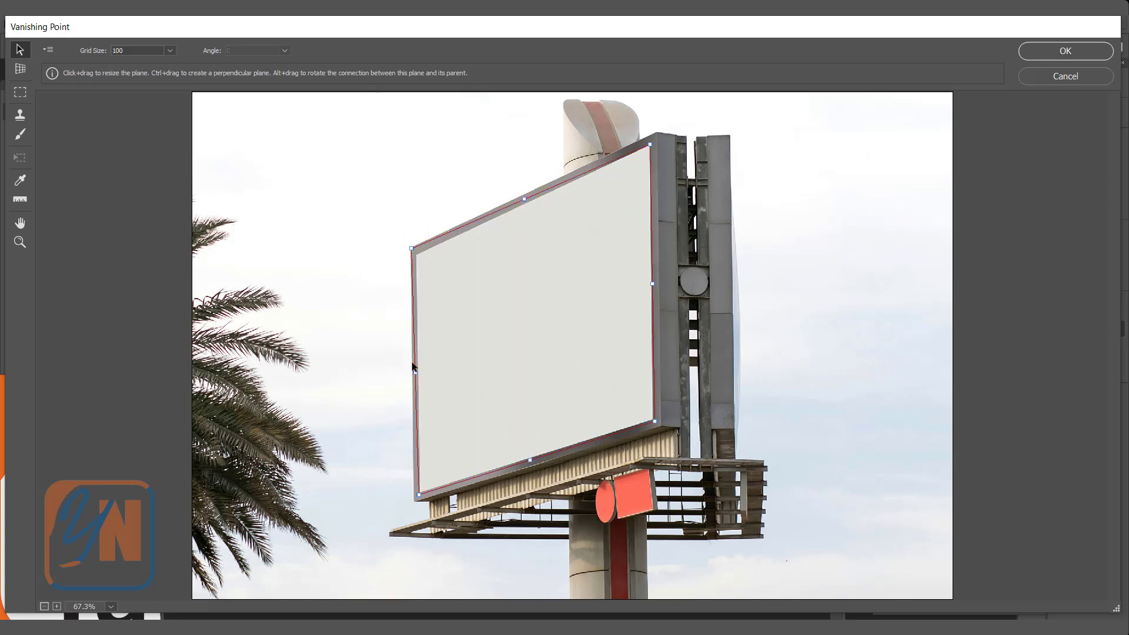
{"action": "left_click_drag", "start_coordinate": [414, 367], "coordinate": [417, 372]}
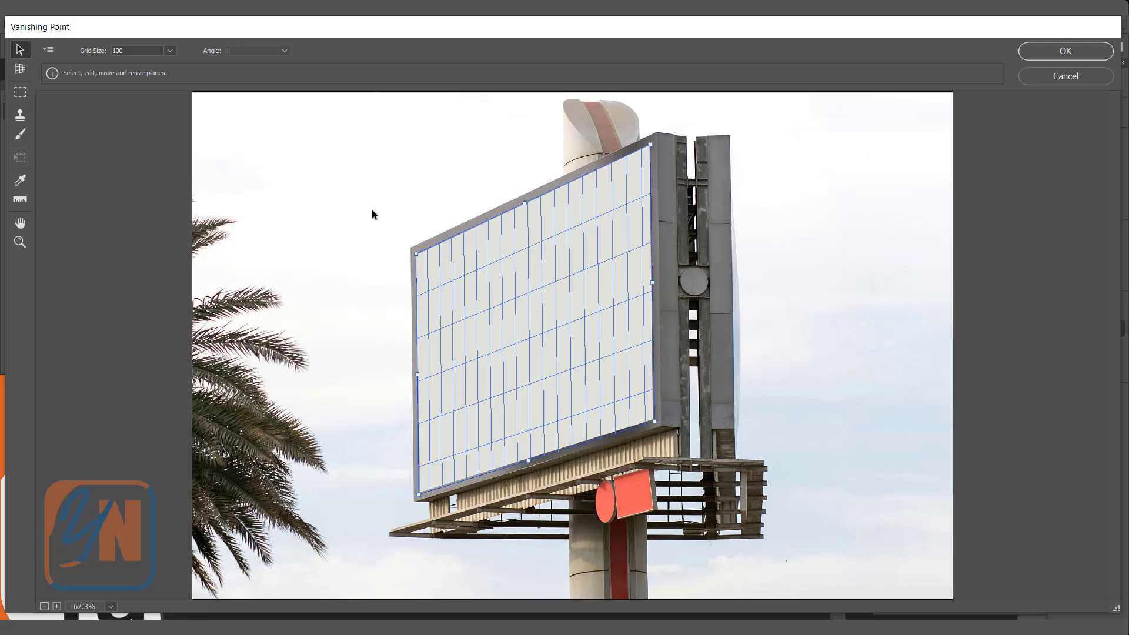
- Paste the YN TUTOR text into Vanishing Point and drag it onto the billboard plane
{"action": "key", "text": "alt"}
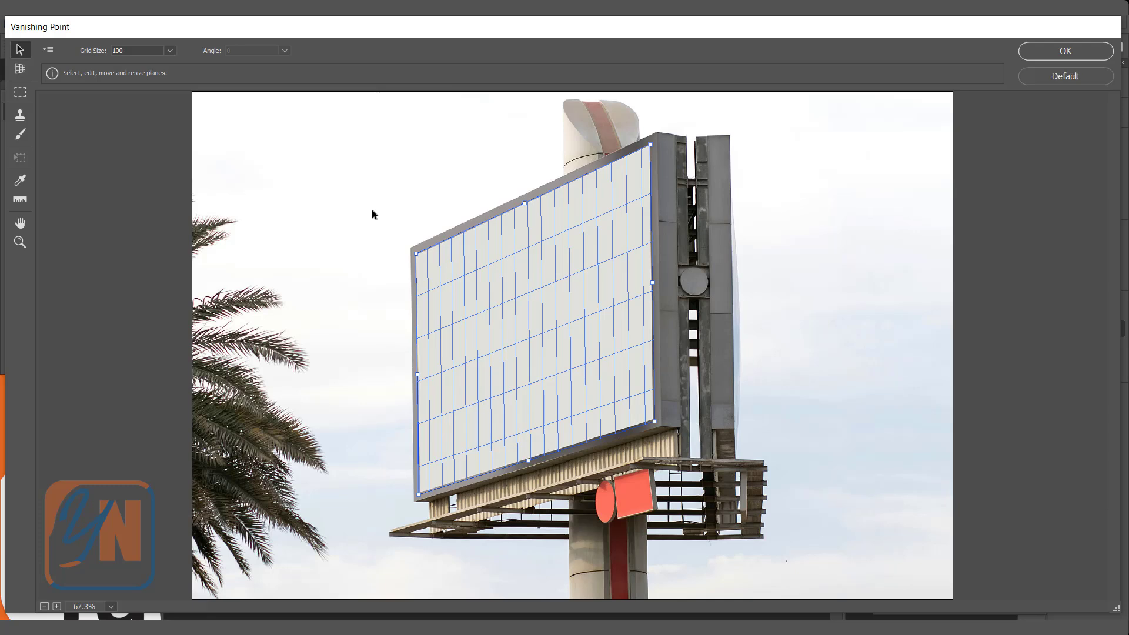
{"action": "key", "text": "ctrl+v"}
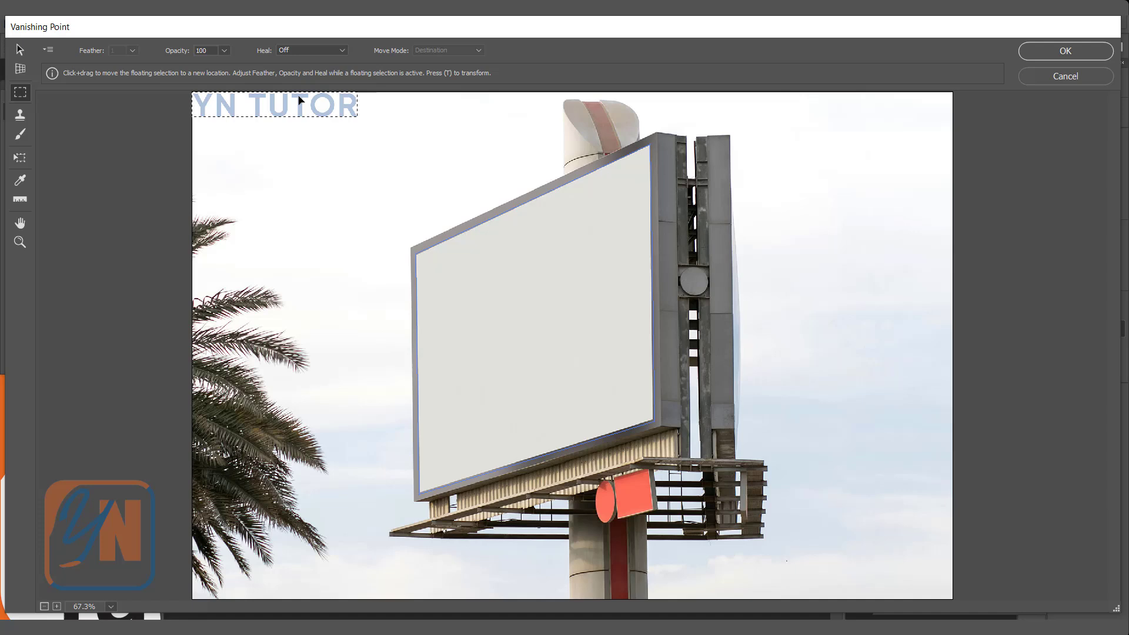
{"action": "key", "text": "ctrl+t"}
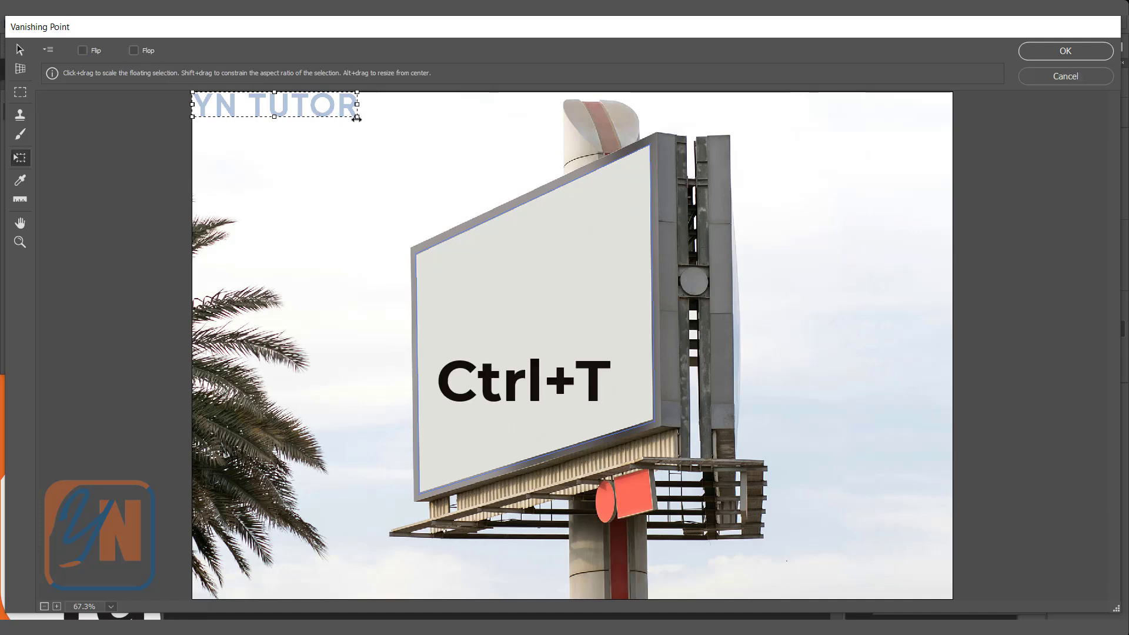
{"action": "left_click_drag", "start_coordinate": [357, 118], "coordinate": [431, 127]}
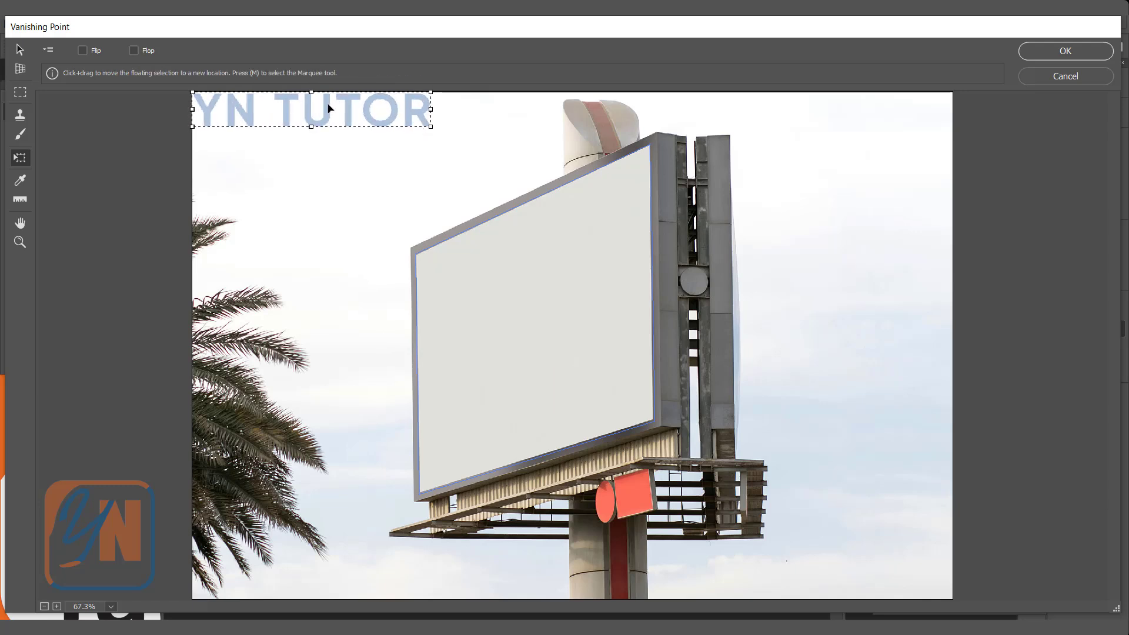
{"action": "left_click_drag", "start_coordinate": [328, 107], "coordinate": [466, 254]}
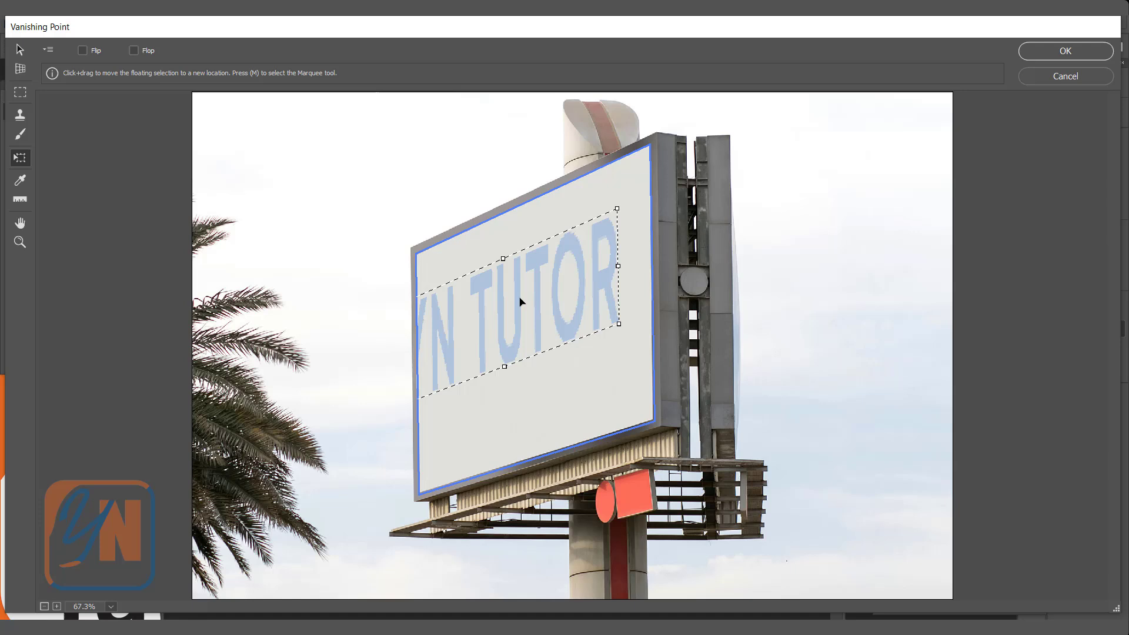
- Scale the YN TUTOR text down and position it near the sign's top edge
{"action": "left_click_drag", "start_coordinate": [520, 302], "coordinate": [550, 315]}
{"action": "left_click_drag", "start_coordinate": [534, 275], "coordinate": [534, 341]}
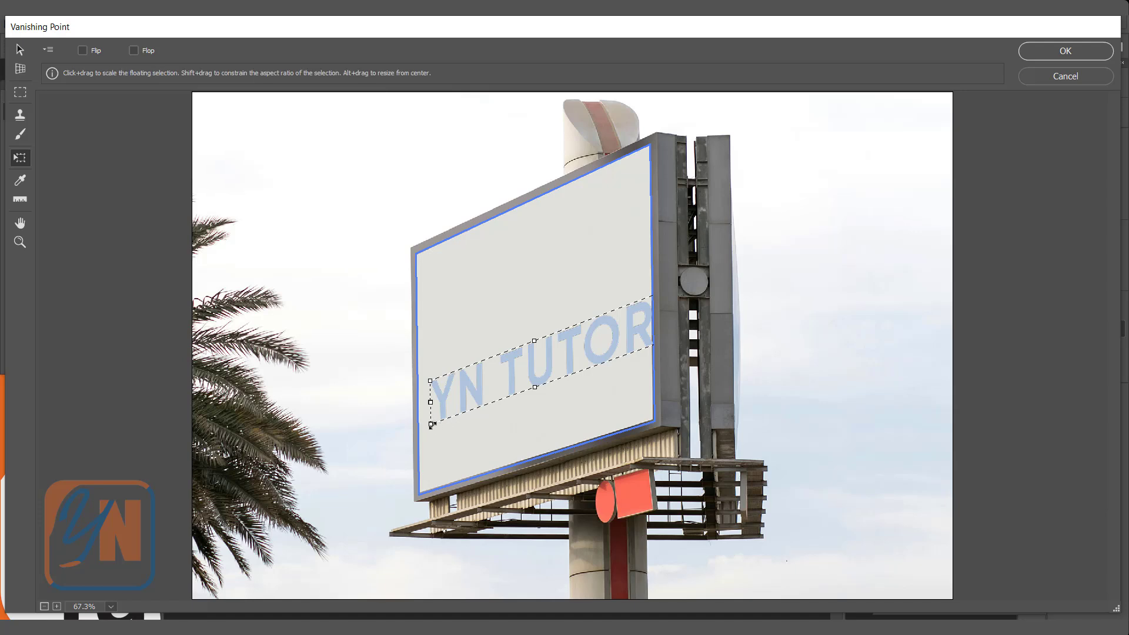
{"action": "left_click_drag", "start_coordinate": [431, 424], "coordinate": [474, 397]}
{"action": "left_click_drag", "start_coordinate": [591, 342], "coordinate": [628, 311]}
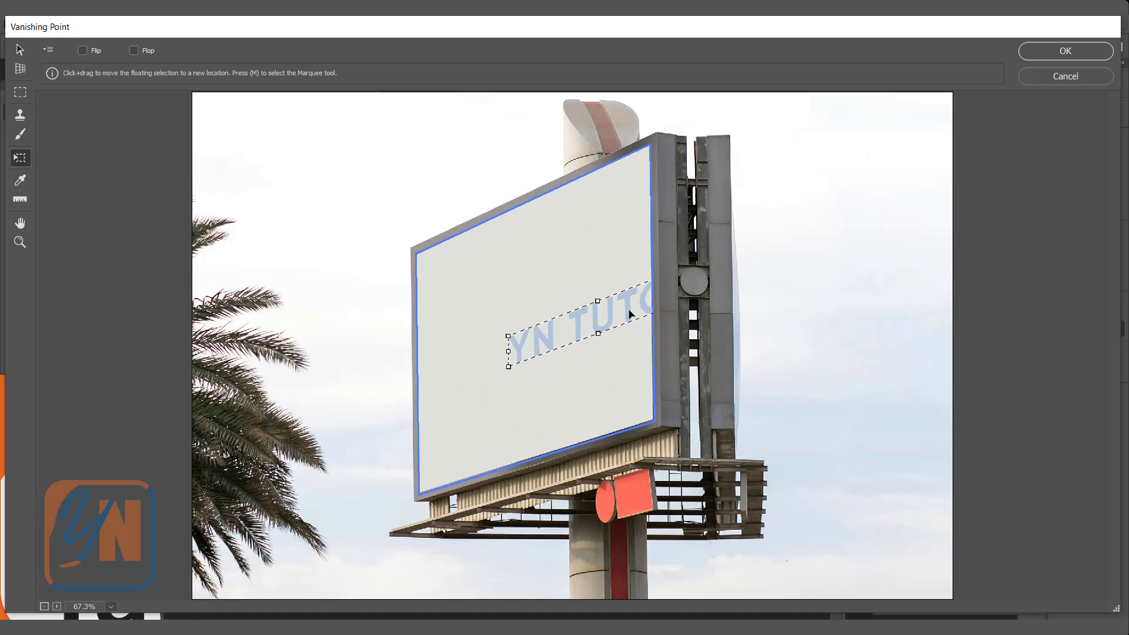
{"action": "left_click_drag", "start_coordinate": [622, 320], "coordinate": [559, 341]}
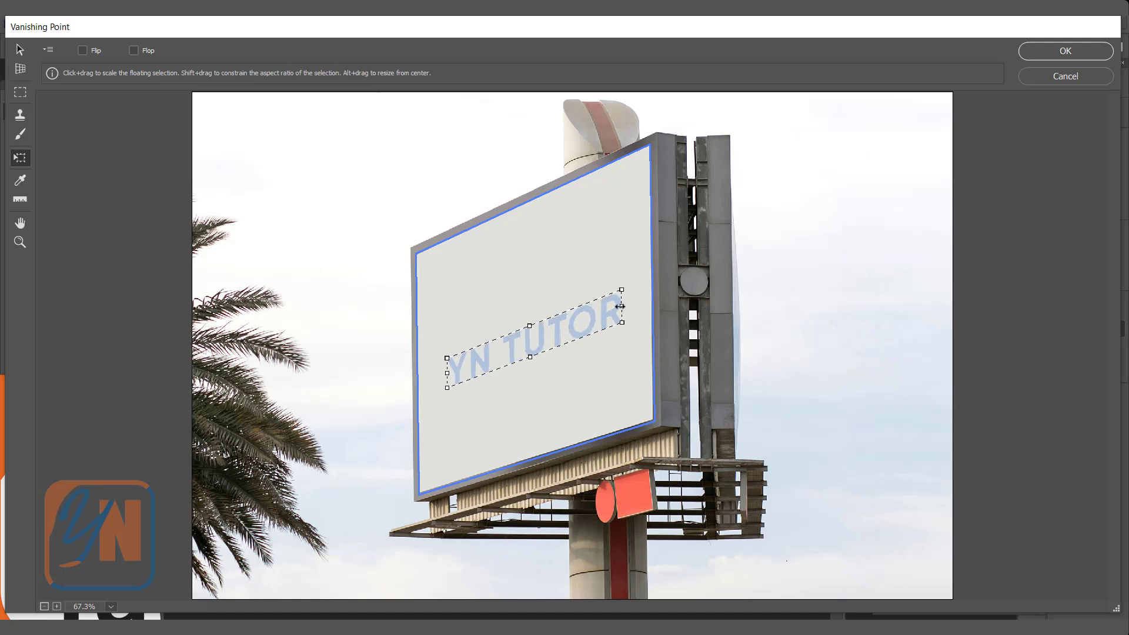
{"action": "left_click_drag", "start_coordinate": [622, 318], "coordinate": [611, 187]}
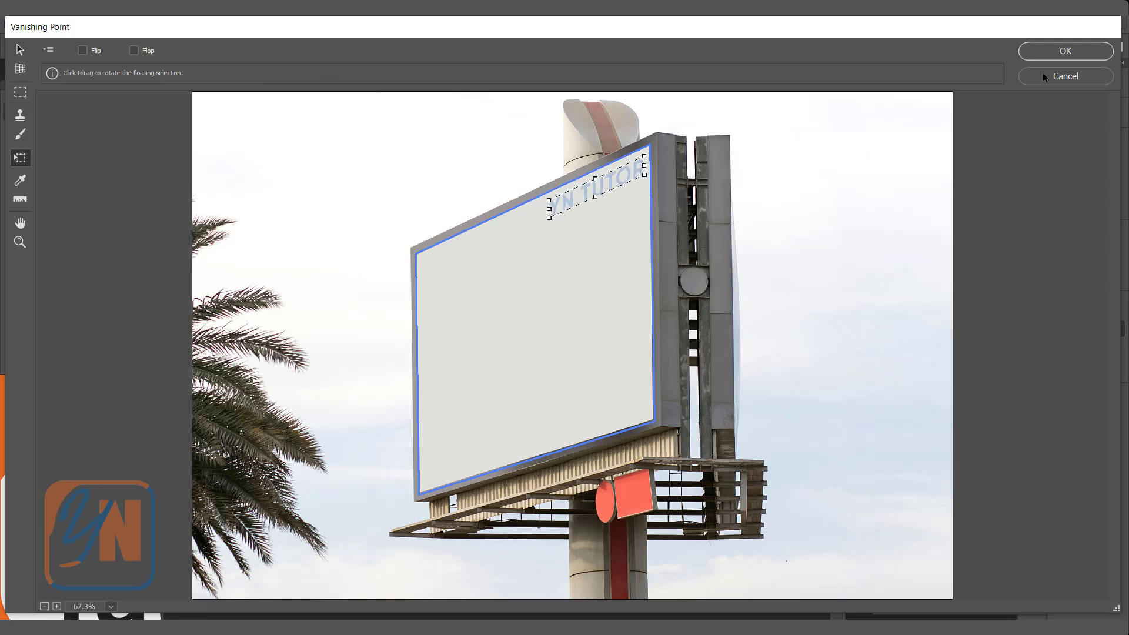
- Apply the perspective YN TUTOR text to Layer 1 and check it by toggling visibility
{"action": "left_click", "coordinate": [1057, 52]}
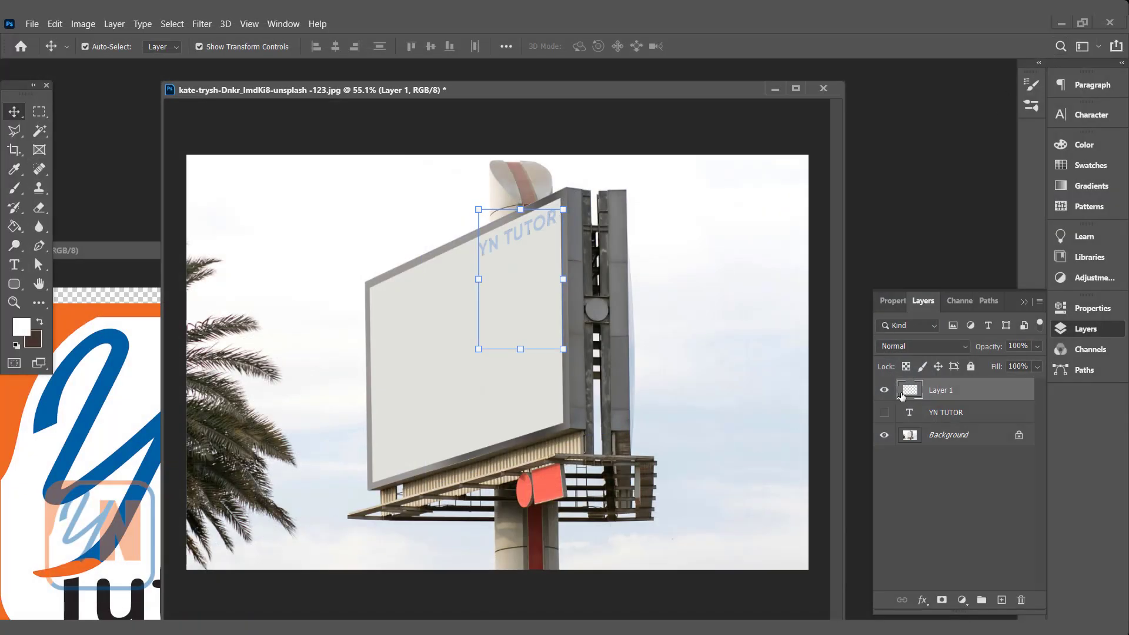
{"action": "left_click", "coordinate": [885, 391]}
{"action": "left_click", "coordinate": [885, 392]}
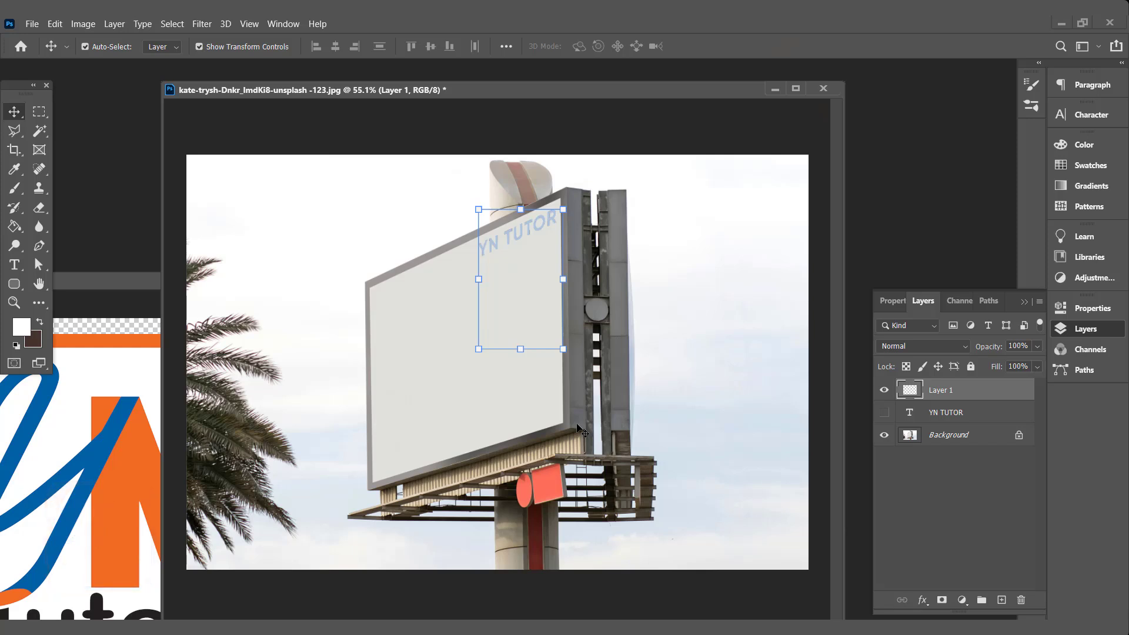
- Bring the cartoon image window forward and select its entire canvas
{"action": "left_click_drag", "start_coordinate": [137, 277], "coordinate": [81, 476]}
{"action": "left_click_drag", "start_coordinate": [62, 386], "coordinate": [343, 226]}
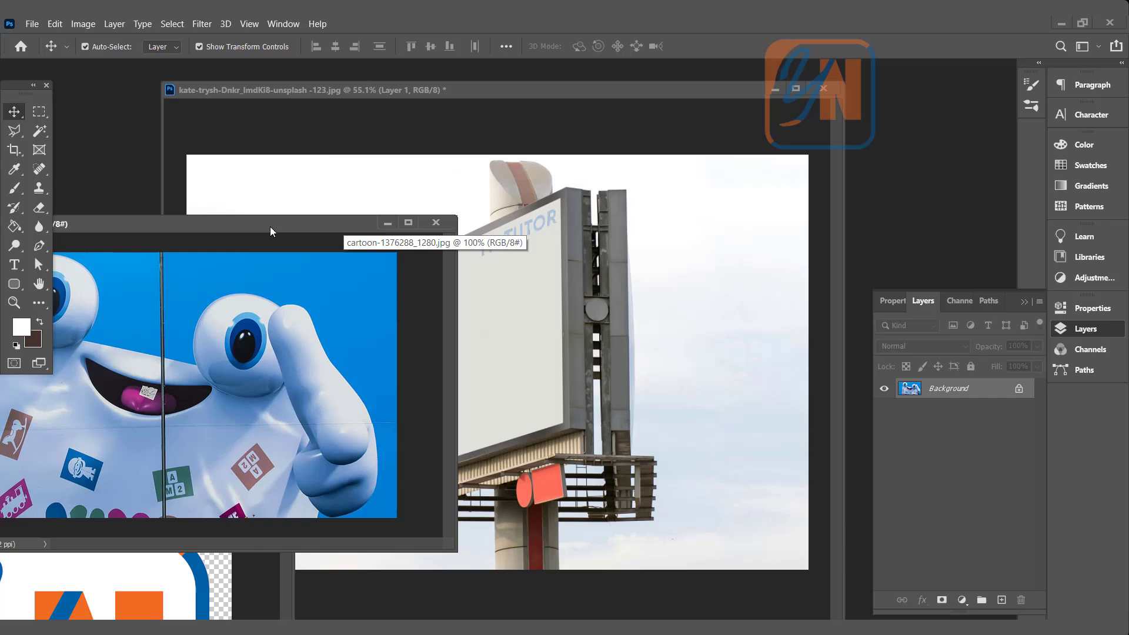
{"action": "left_click", "coordinate": [172, 24]}
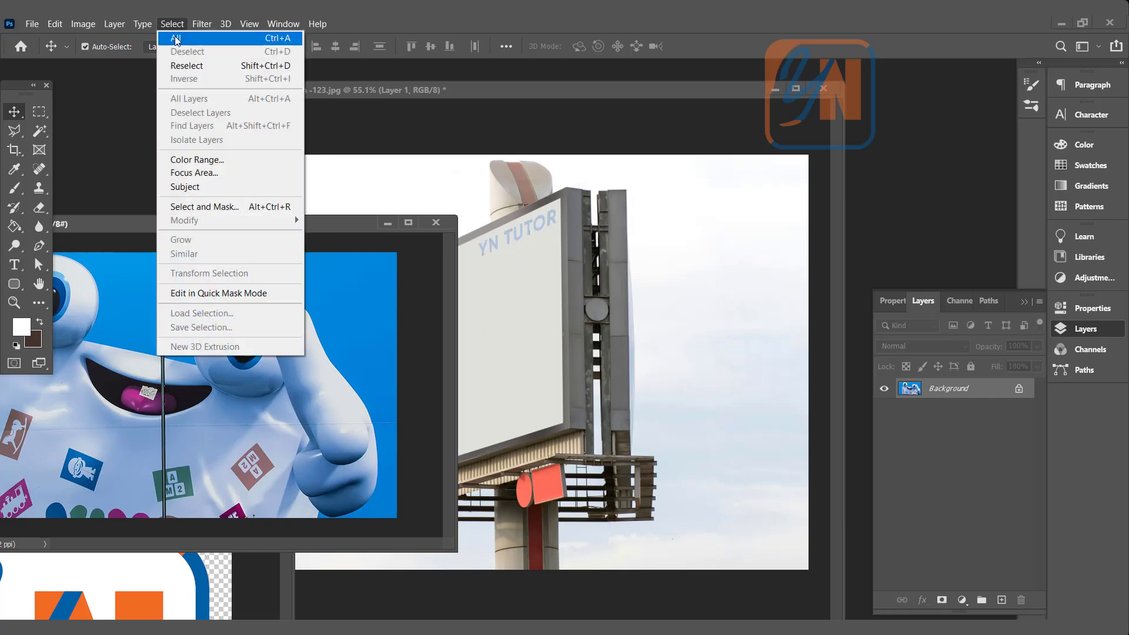
{"action": "left_click", "coordinate": [175, 38]}
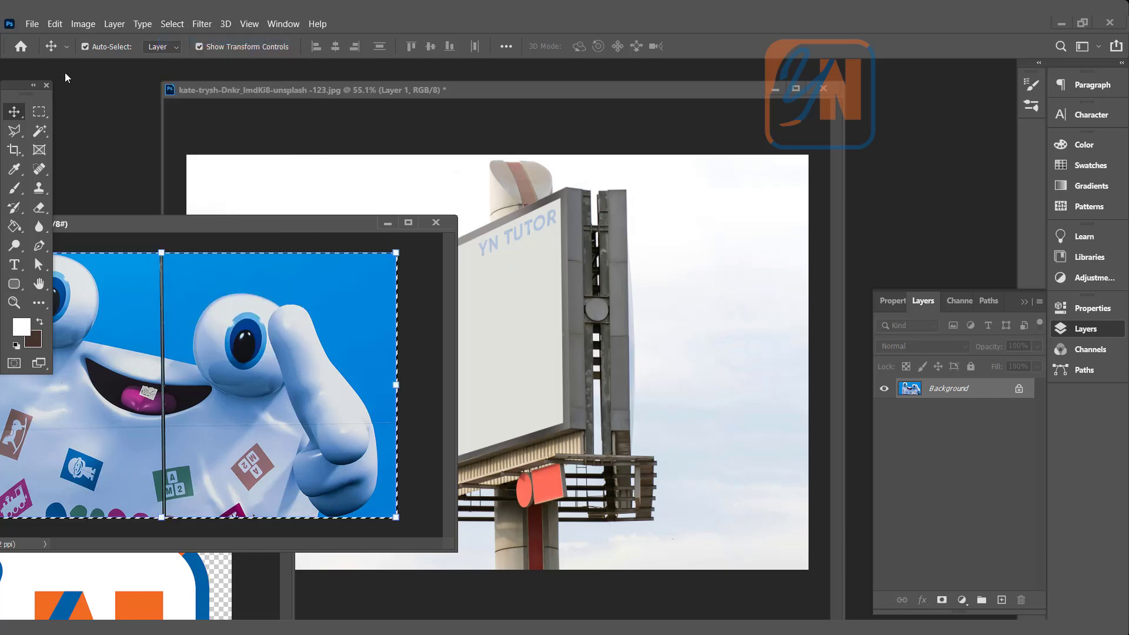
{"action": "left_click", "coordinate": [54, 23]}
- Copy the cartoon image and add an empty Layer 2 above the billboard's Background
{"action": "left_click", "coordinate": [76, 117]}
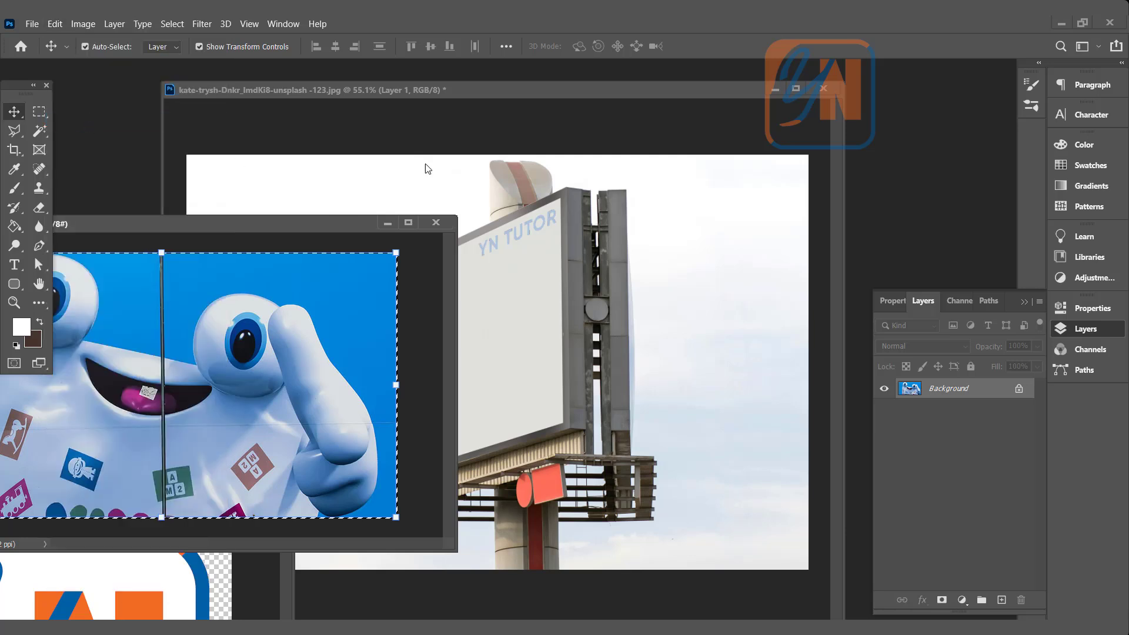
{"action": "left_click", "coordinate": [553, 92]}
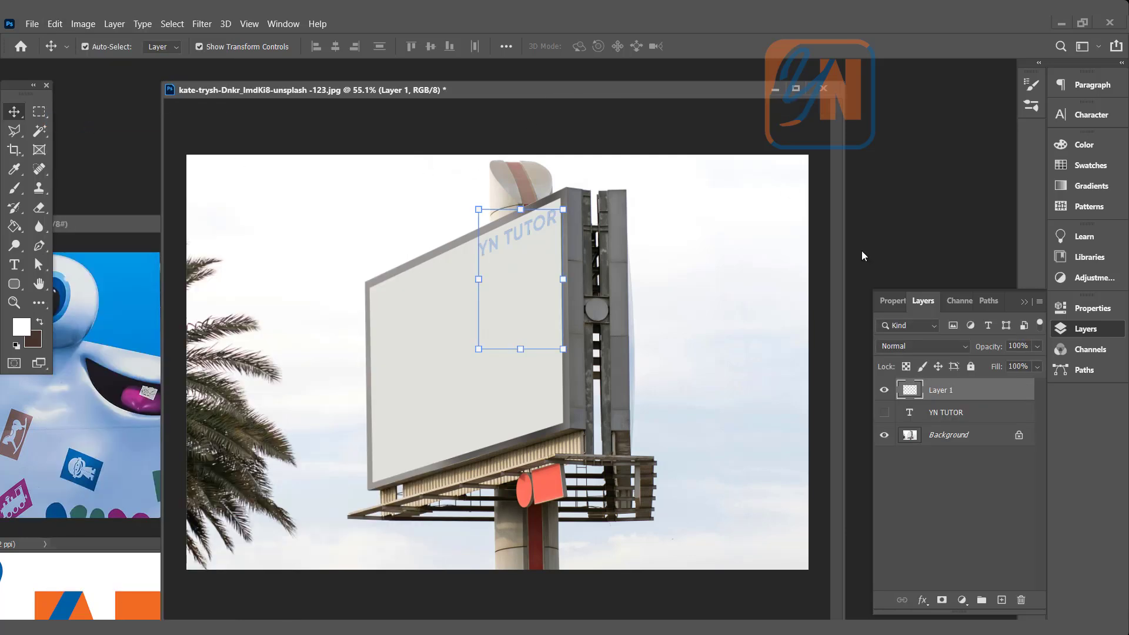
{"action": "left_click", "coordinate": [960, 437]}
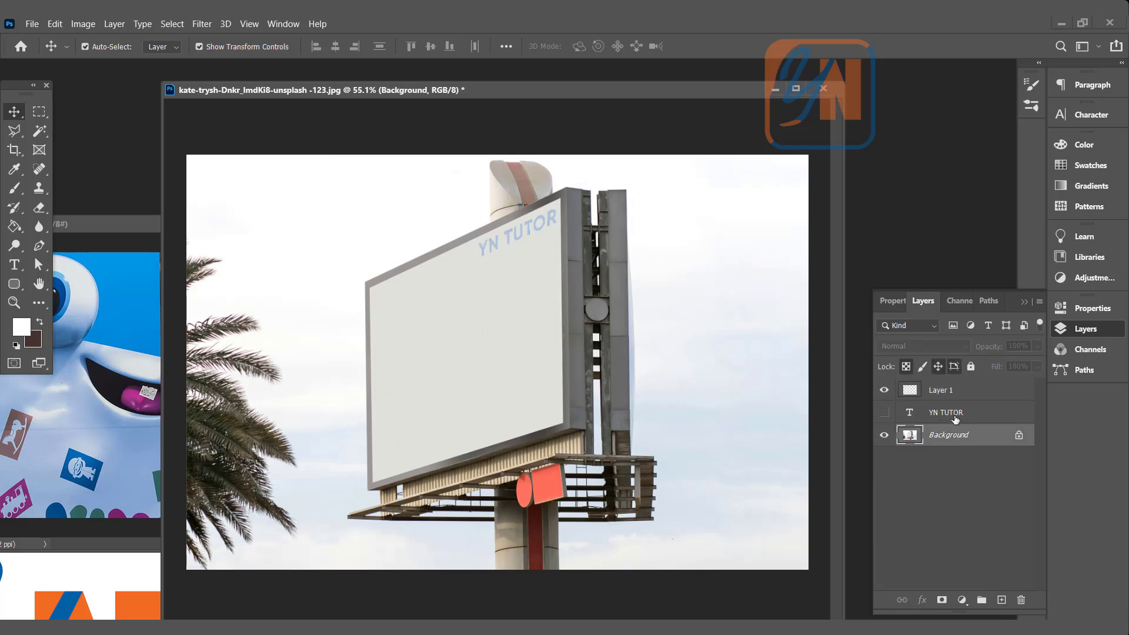
{"action": "left_click", "coordinate": [1001, 601]}
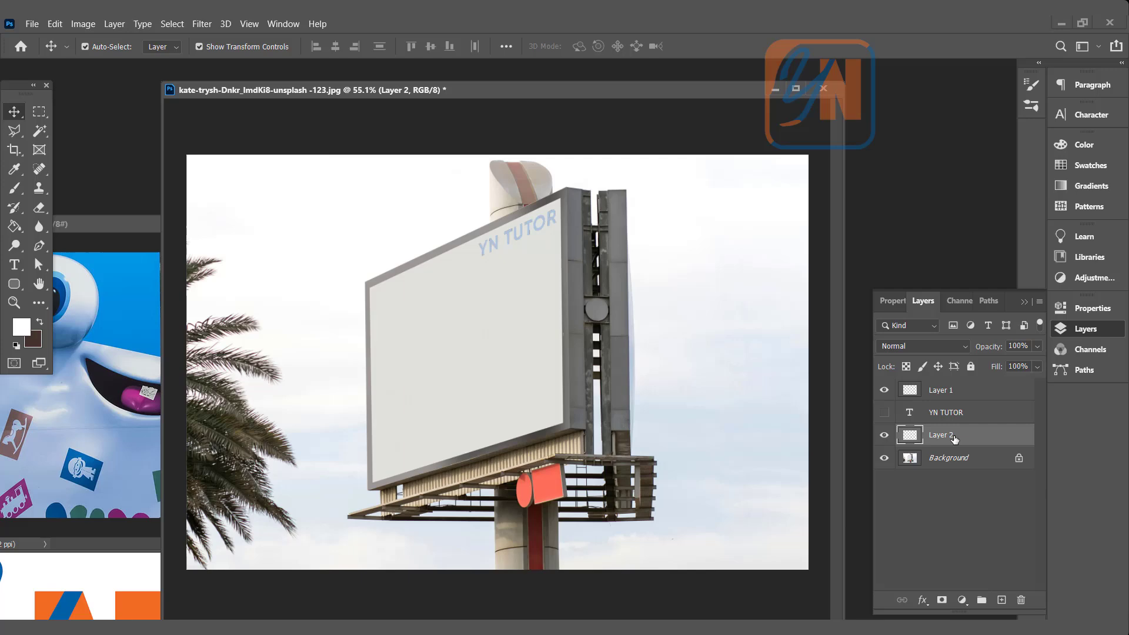
{"action": "left_click", "coordinate": [202, 23]}
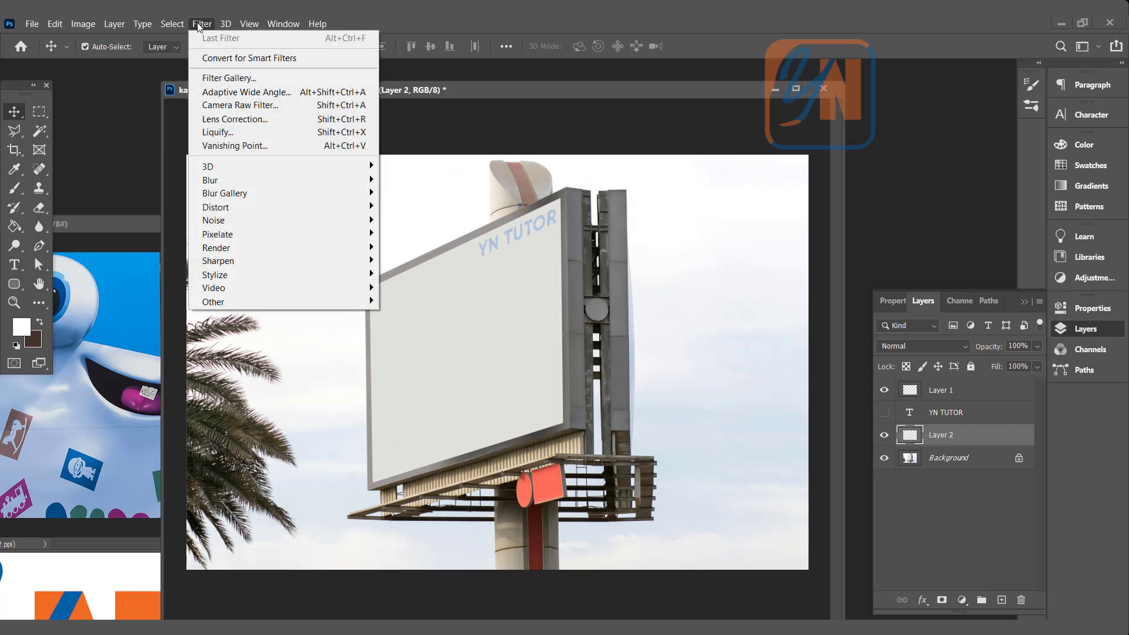
- Paste the cartoon into Vanishing Point, scale it to fill the billboard plane, and apply
{"action": "left_click", "coordinate": [242, 147]}
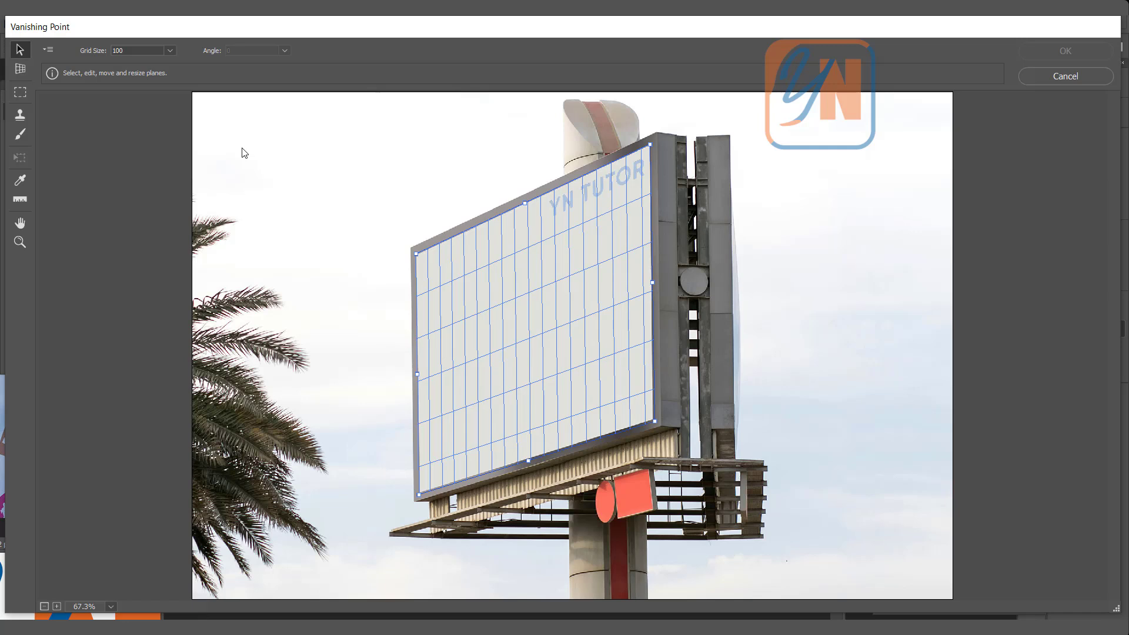
{"action": "key", "text": "ctrl+v"}
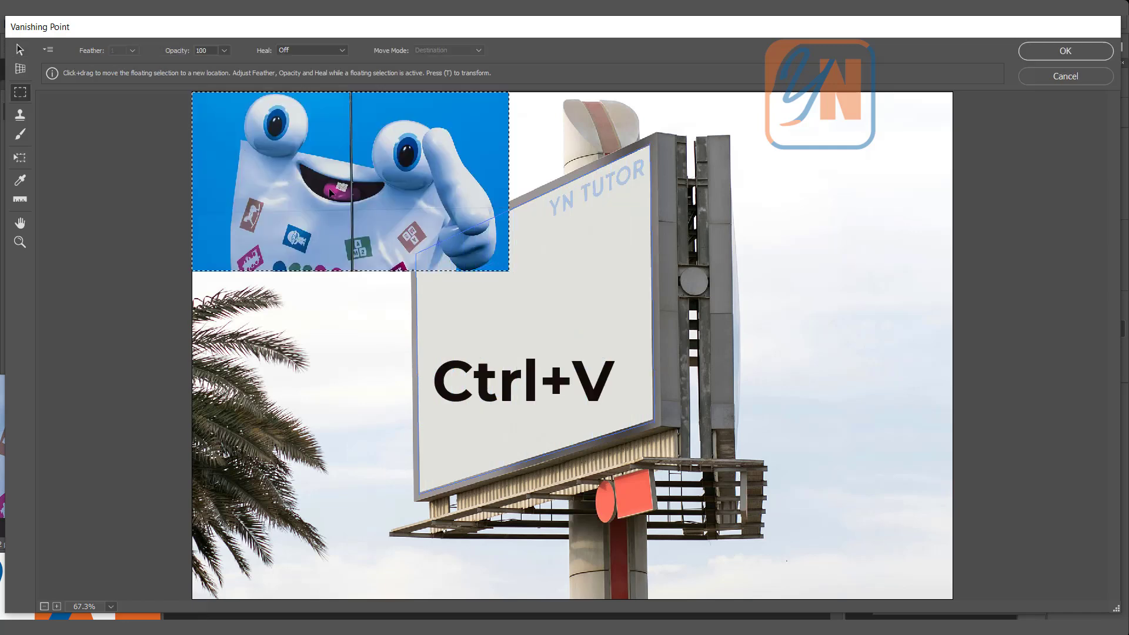
{"action": "key", "text": "ctrl+t"}
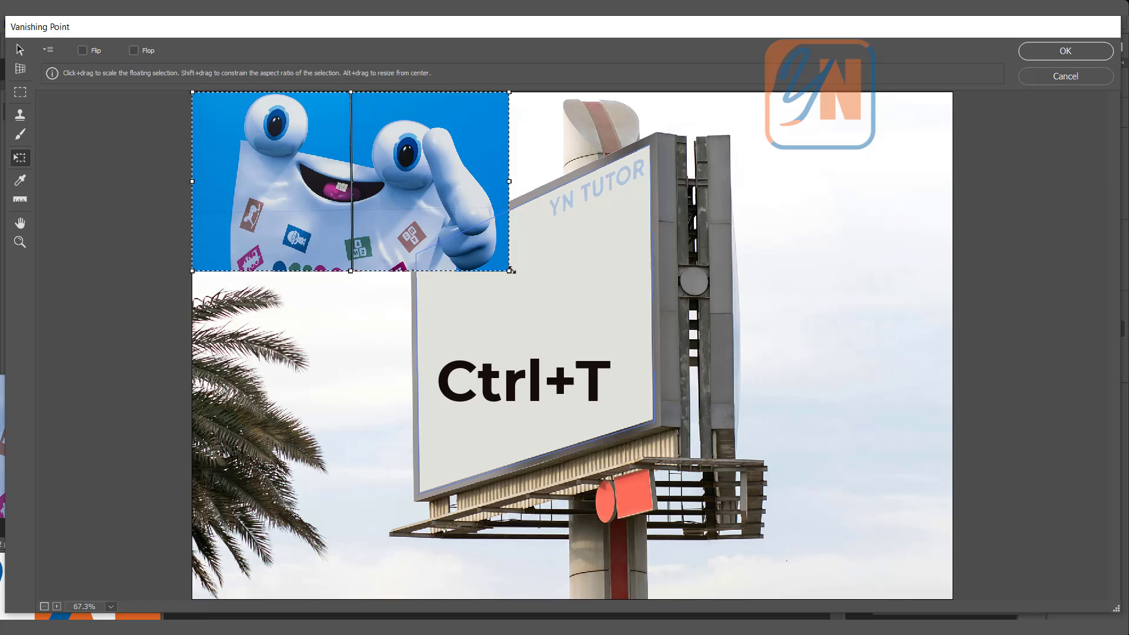
{"action": "left_click_drag", "start_coordinate": [512, 271], "coordinate": [390, 199]}
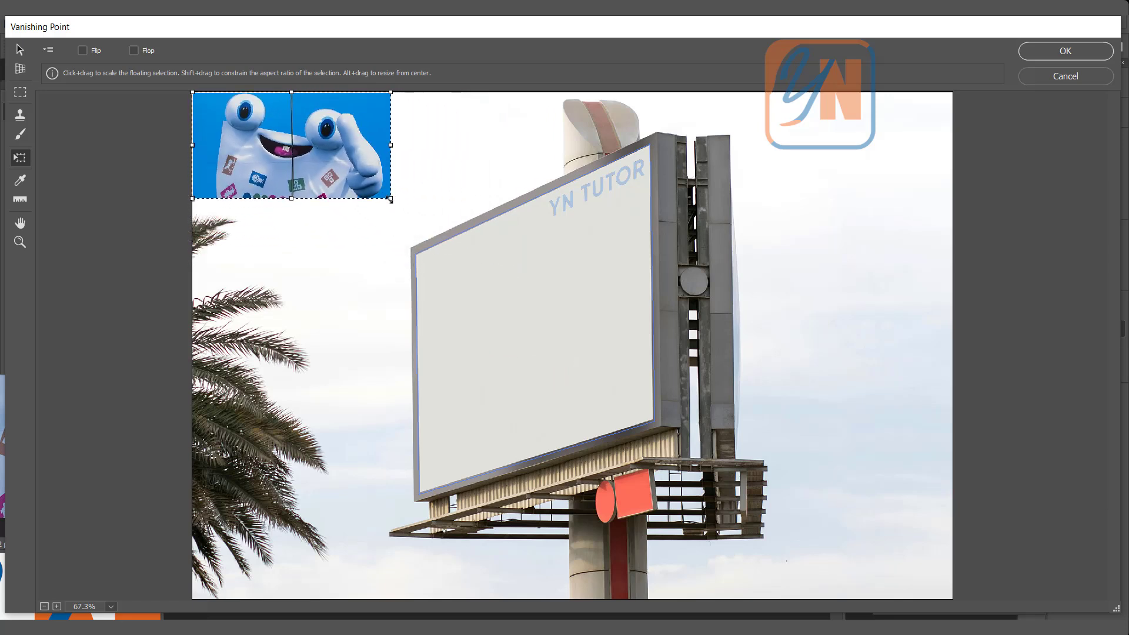
{"action": "left_click_drag", "start_coordinate": [253, 127], "coordinate": [498, 300]}
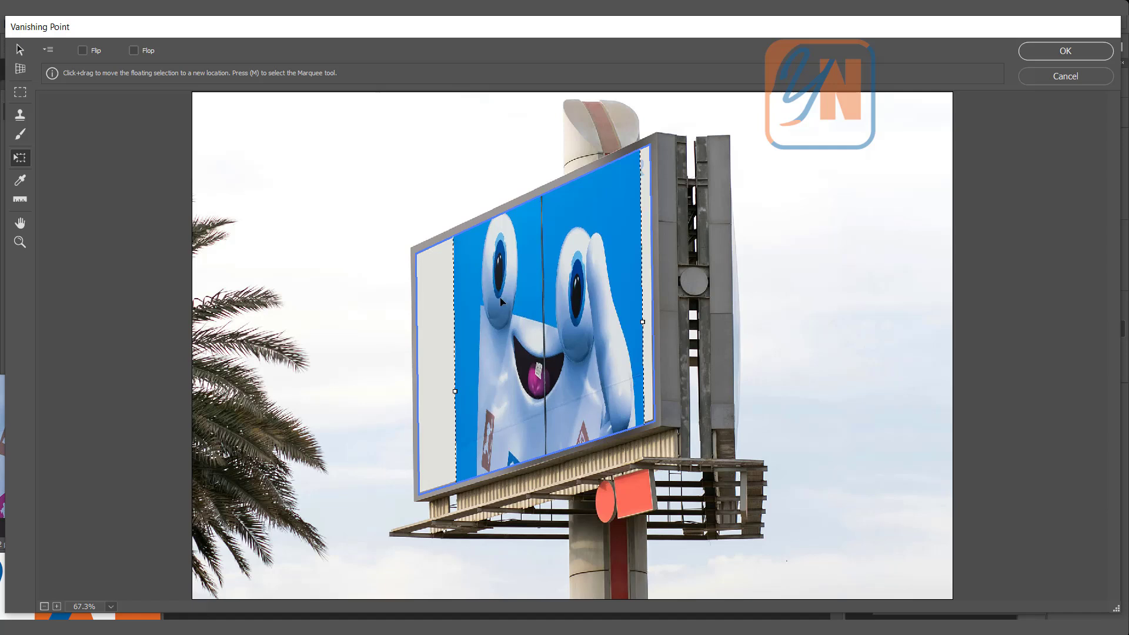
{"action": "left_click_drag", "start_coordinate": [570, 231], "coordinate": [563, 266]}
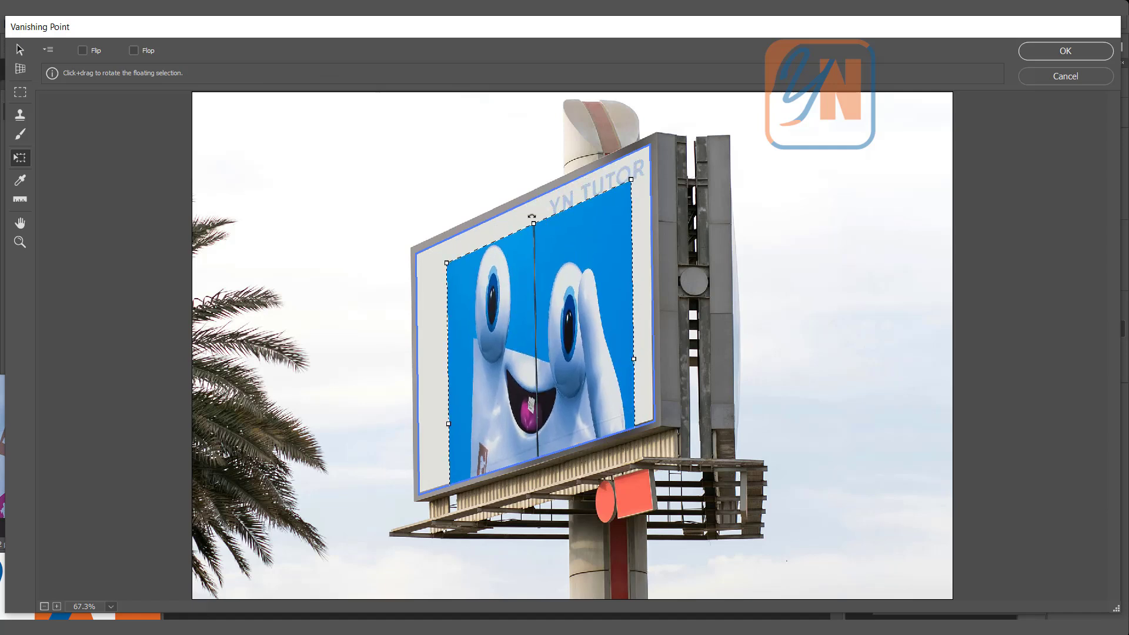
{"action": "left_click_drag", "start_coordinate": [533, 221], "coordinate": [515, 266]}
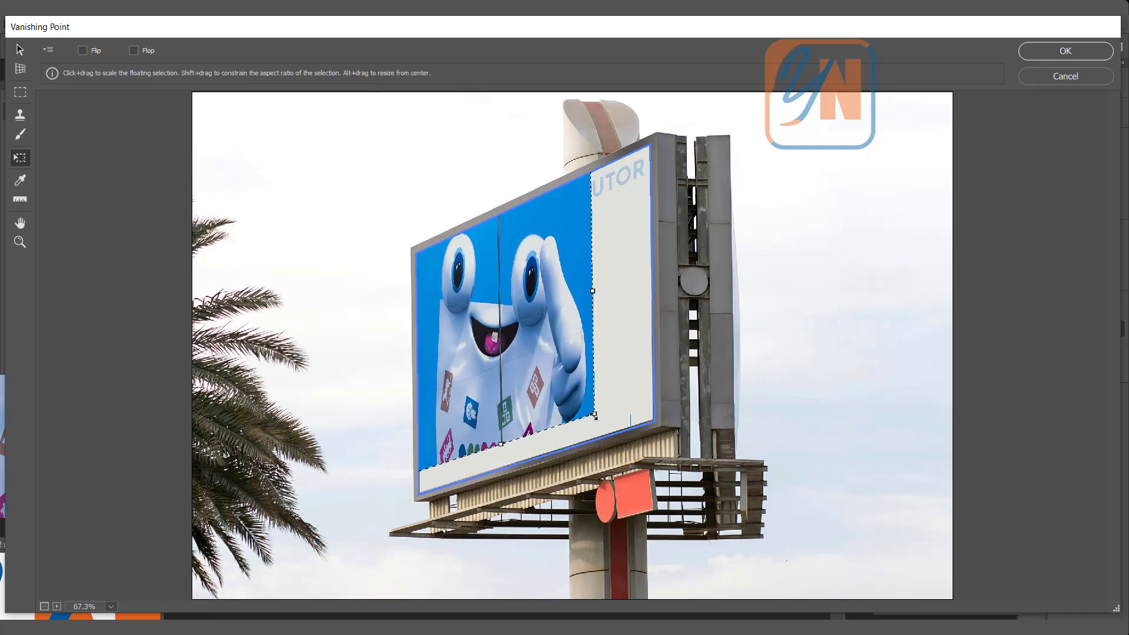
{"action": "left_click_drag", "start_coordinate": [595, 414], "coordinate": [654, 436]}
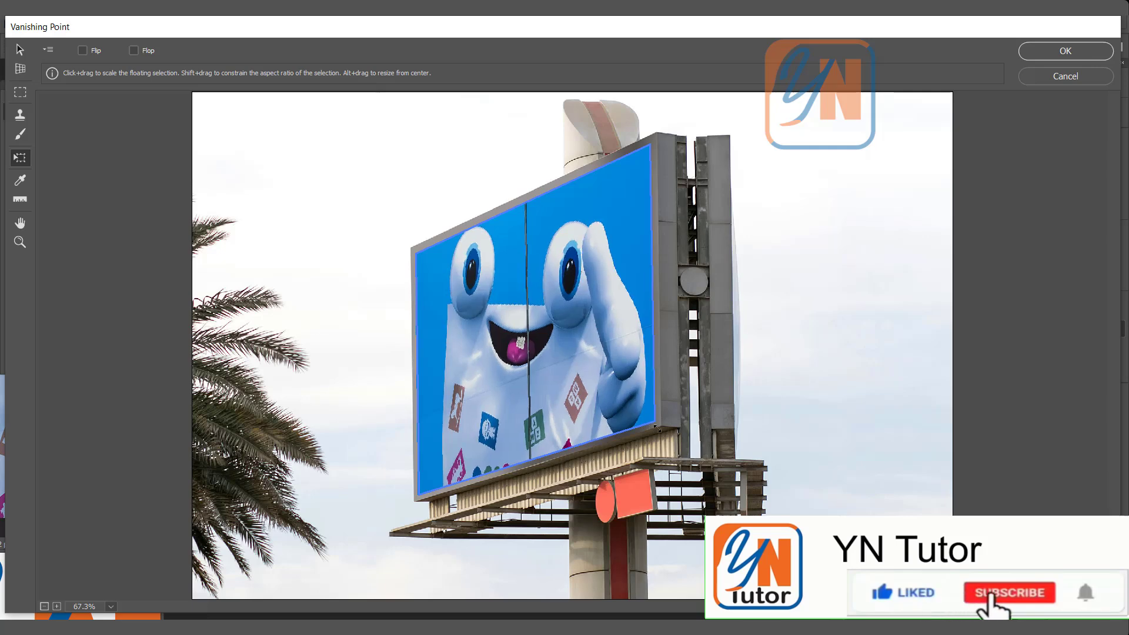
{"action": "left_click", "coordinate": [1071, 52]}
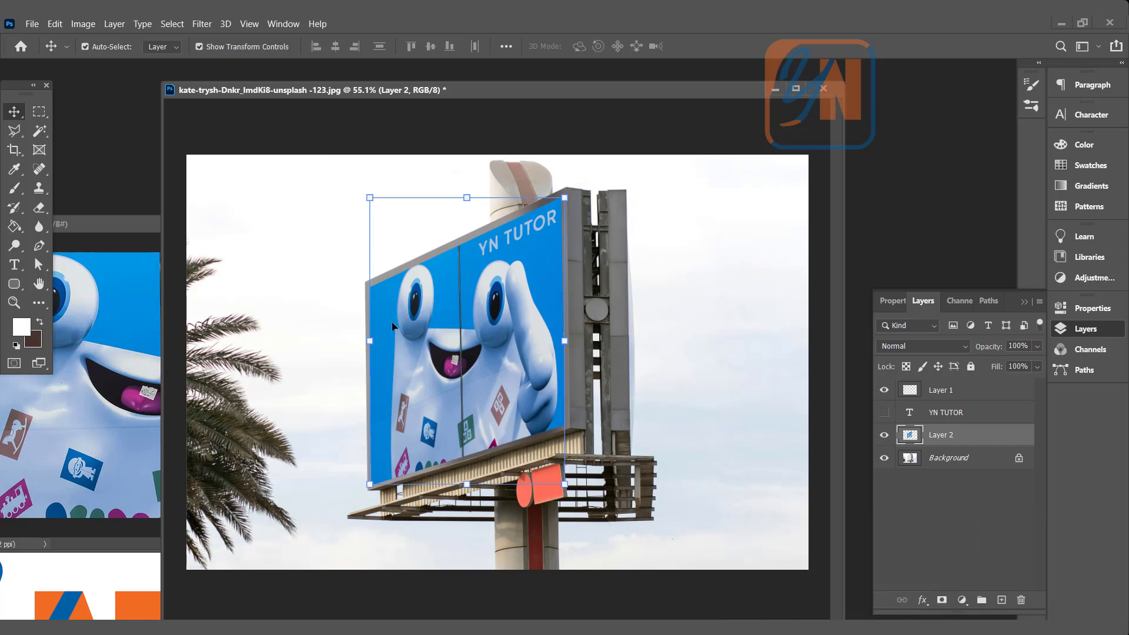
- Select and copy all the YN Tutor logo's pixels, then return to the billboard document
{"action": "left_click", "coordinate": [58, 553]}
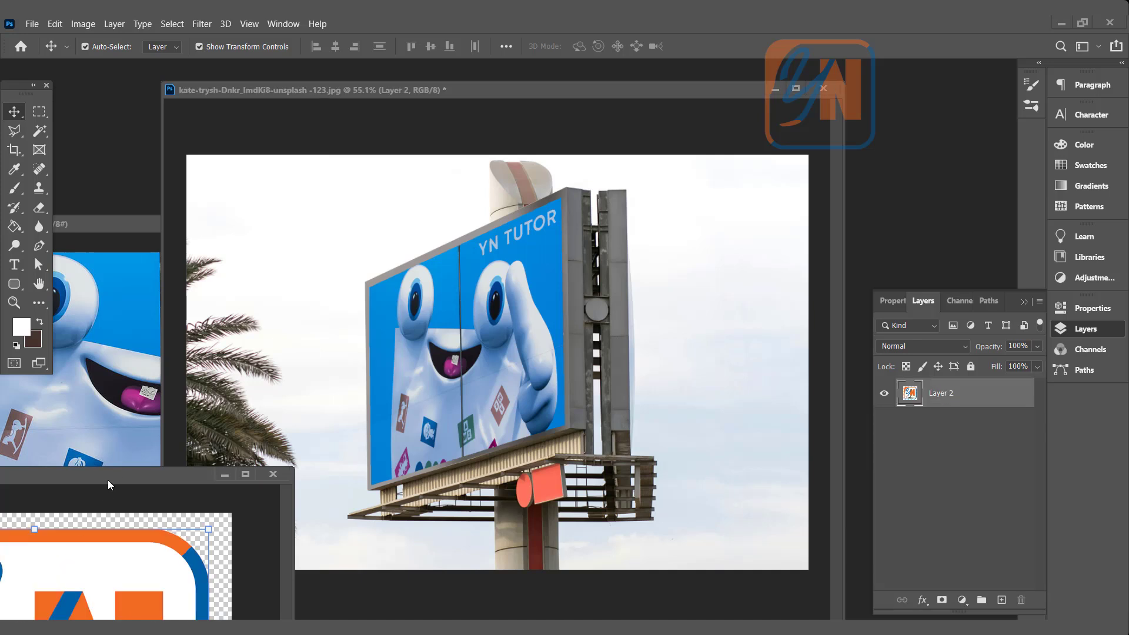
{"action": "left_click_drag", "start_coordinate": [108, 480], "coordinate": [317, 188]}
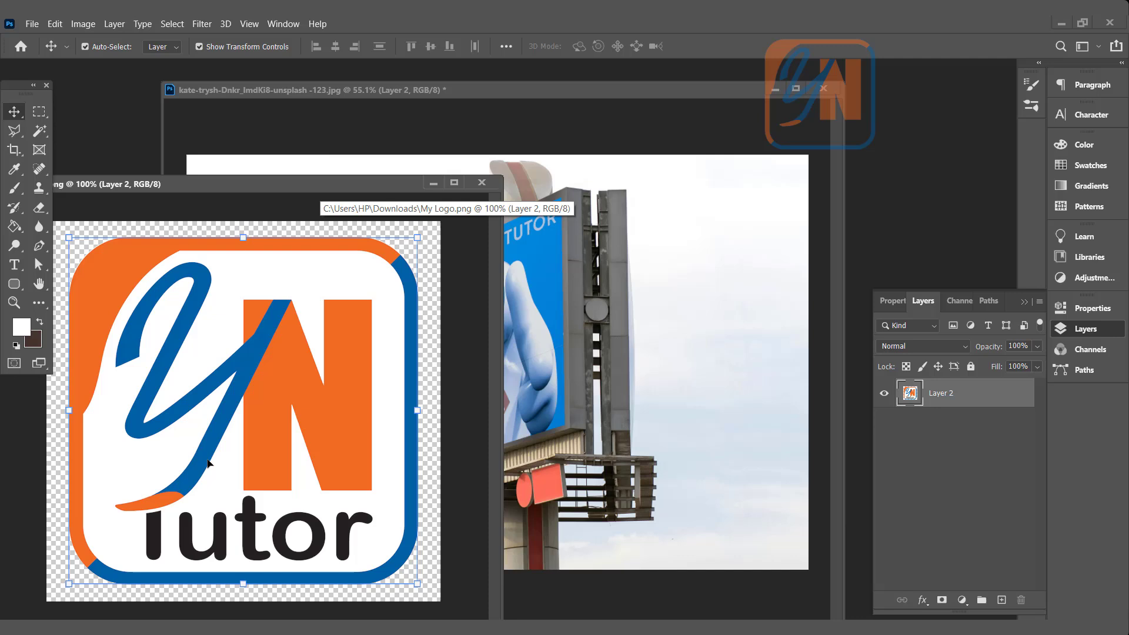
{"action": "right_click", "coordinate": [906, 396]}
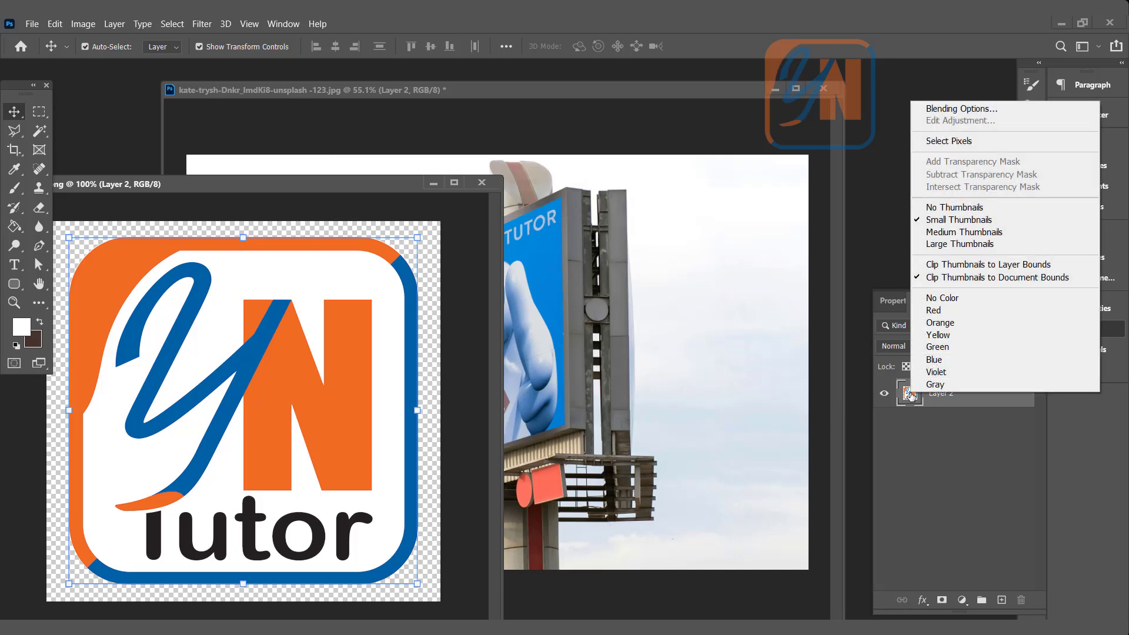
{"action": "left_click", "coordinate": [948, 141]}
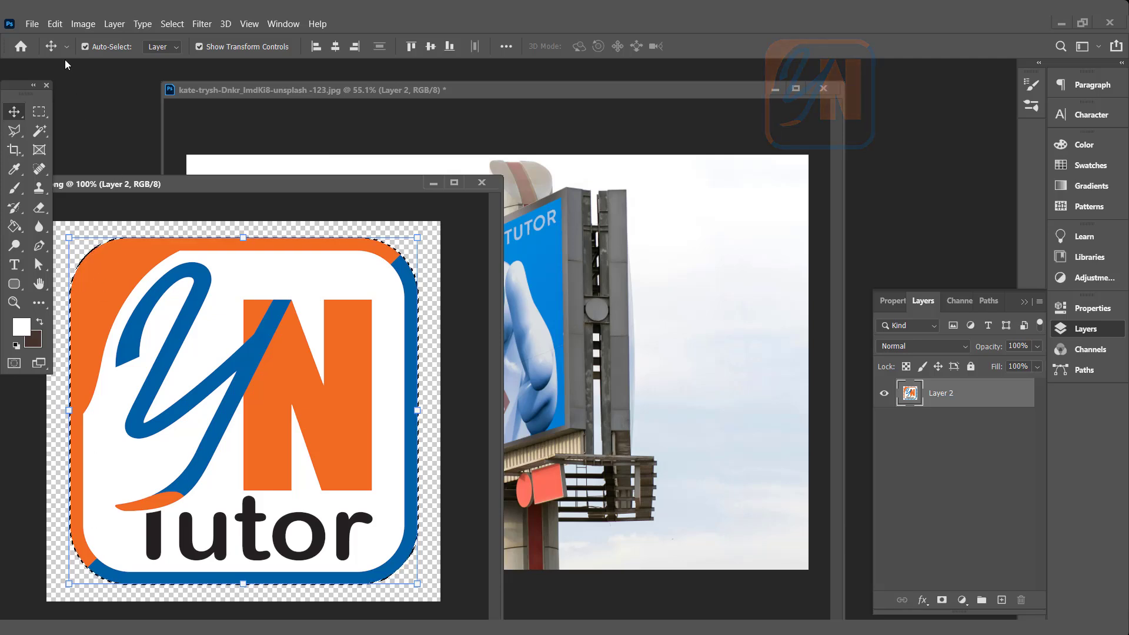
{"action": "left_click", "coordinate": [55, 24]}
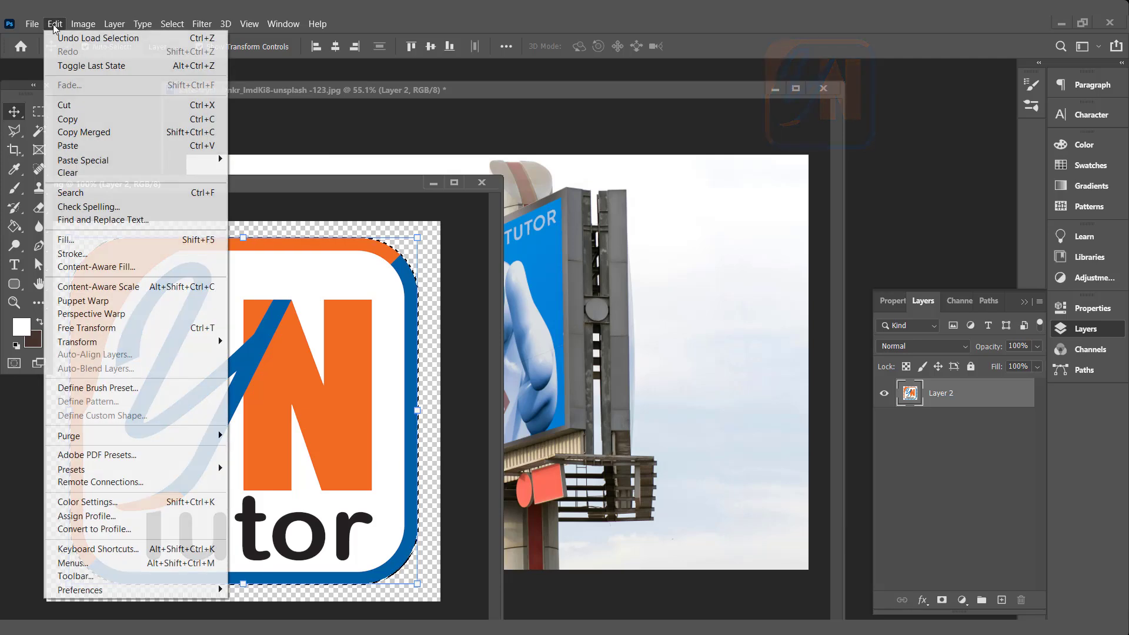
{"action": "left_click", "coordinate": [69, 119]}
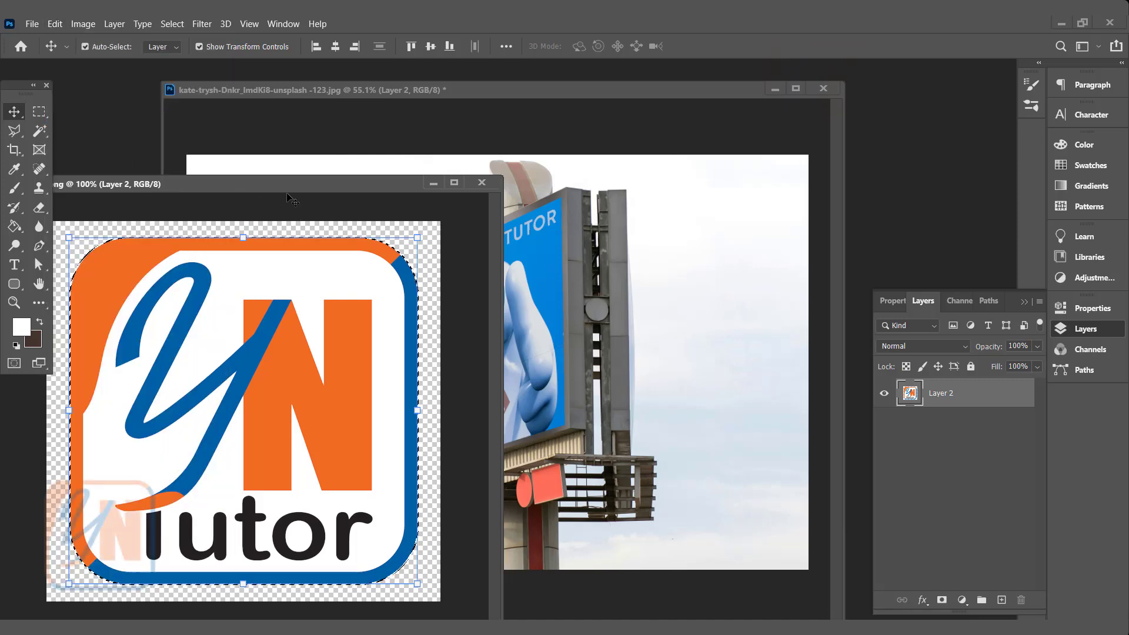
{"action": "left_click", "coordinate": [471, 90]}
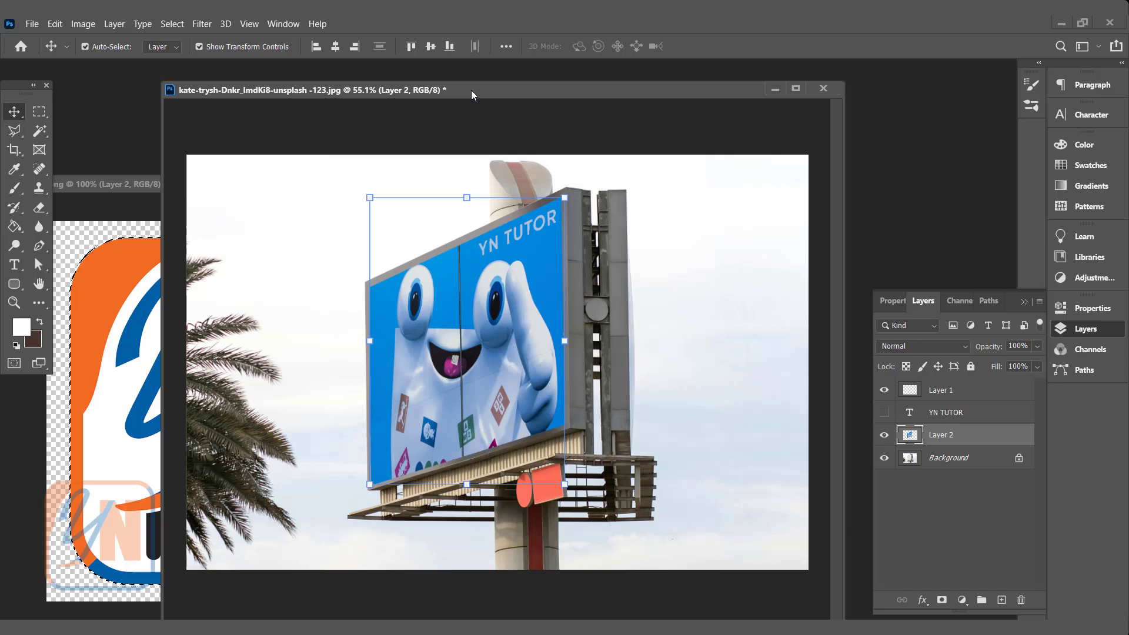
- Add a new Layer 3 and paste the copied logo into Vanishing Point
{"action": "left_click", "coordinate": [1000, 600]}
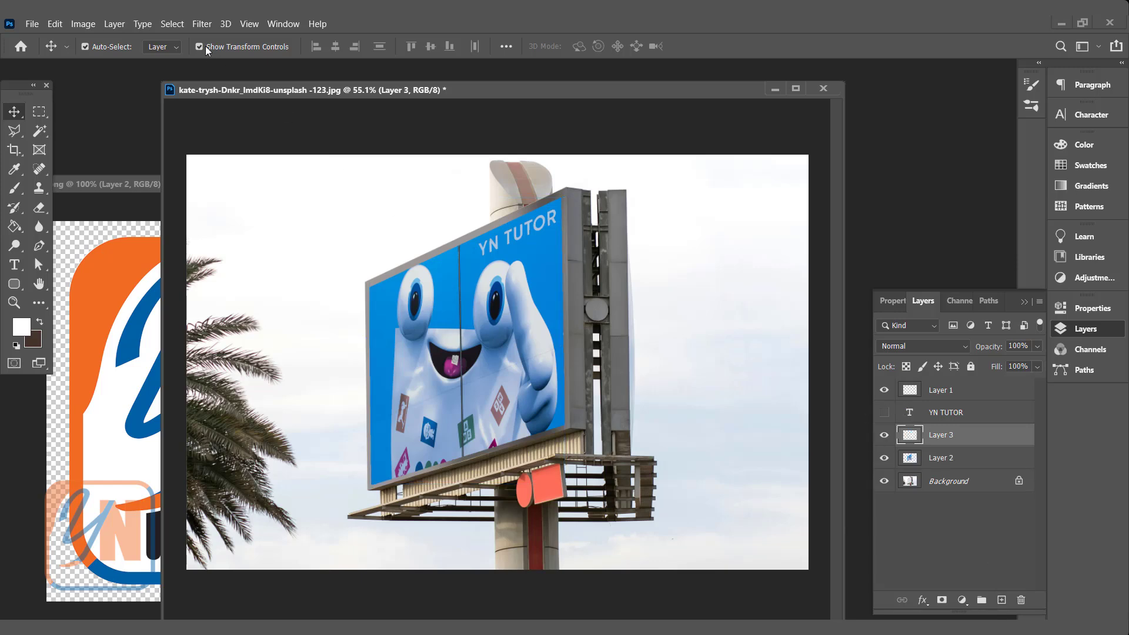
{"action": "left_click", "coordinate": [204, 26]}
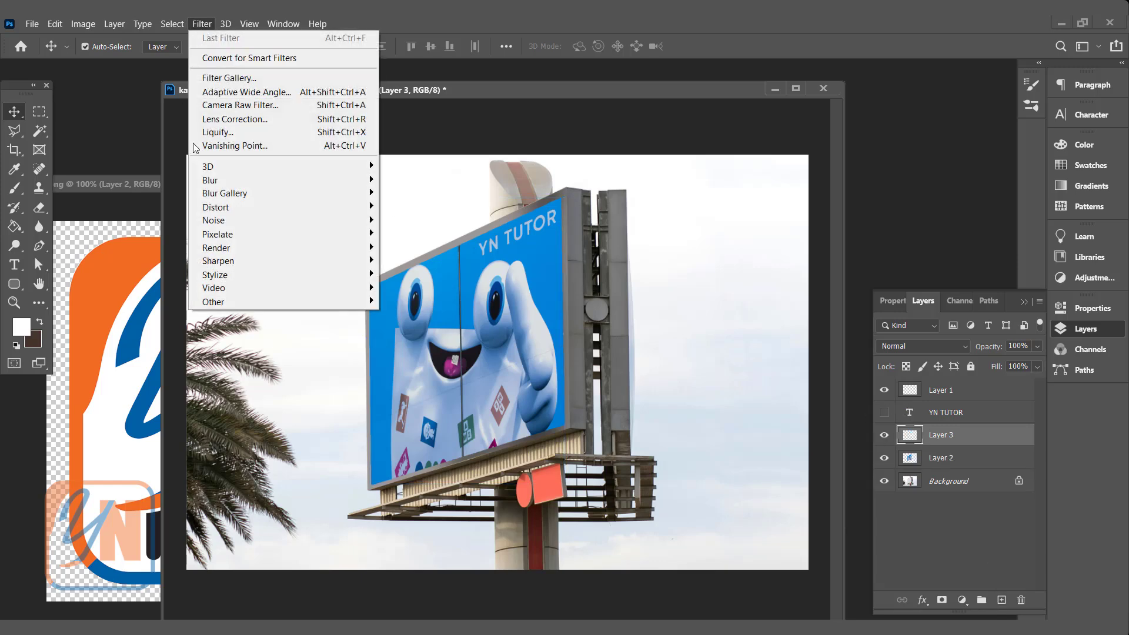
{"action": "left_click", "coordinate": [234, 146]}
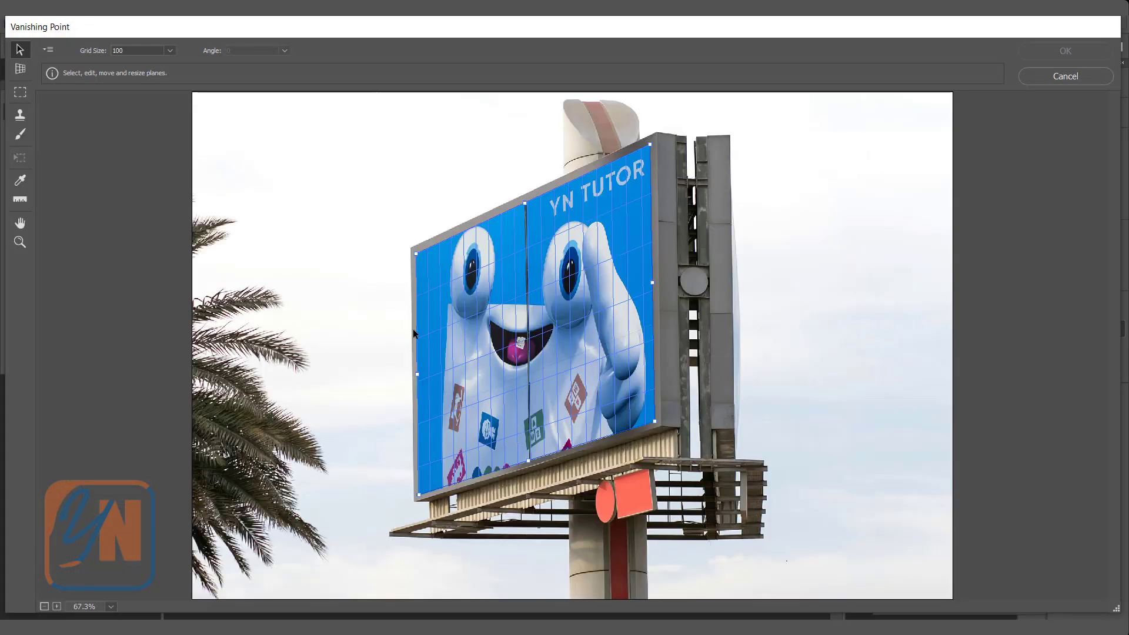
{"action": "key", "text": "alt"}
{"action": "key", "text": "ctrl+v"}
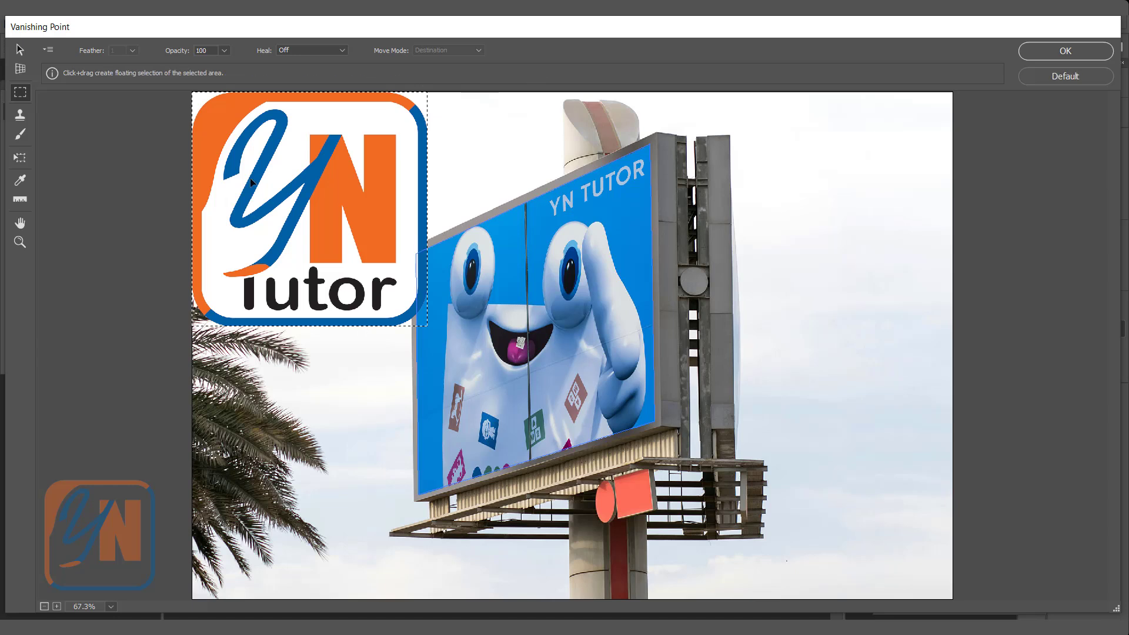
- Shrink the logo and place it in perspective at the billboard's top-left corner
{"action": "key", "text": "t"}
{"action": "left_click_drag", "start_coordinate": [427, 325], "coordinate": [246, 144]}
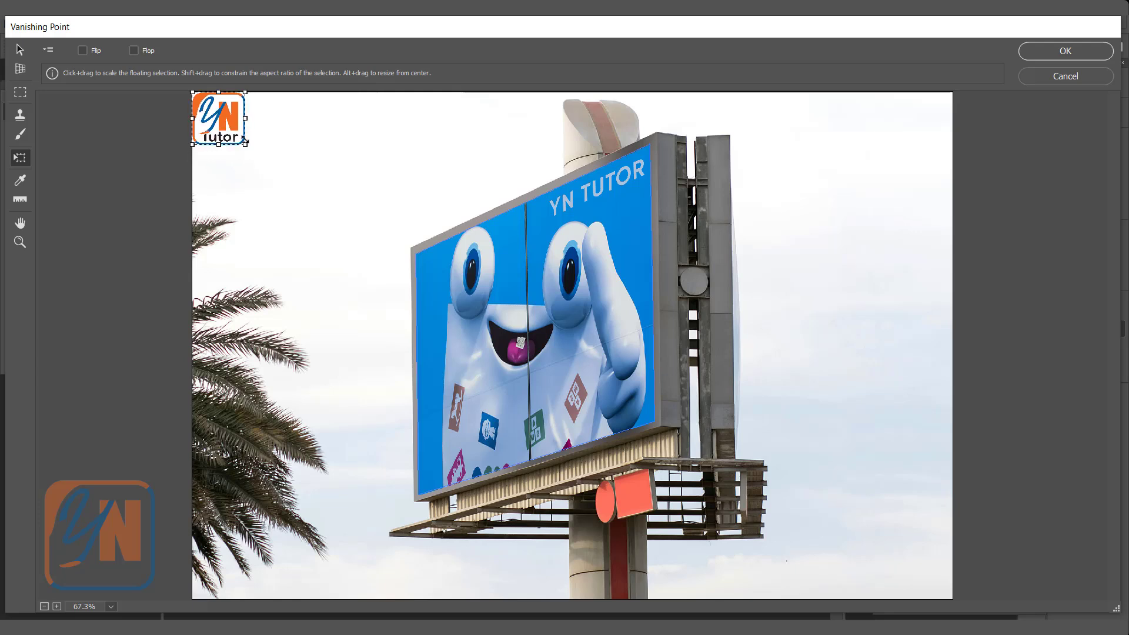
{"action": "left_click_drag", "start_coordinate": [217, 109], "coordinate": [455, 328]}
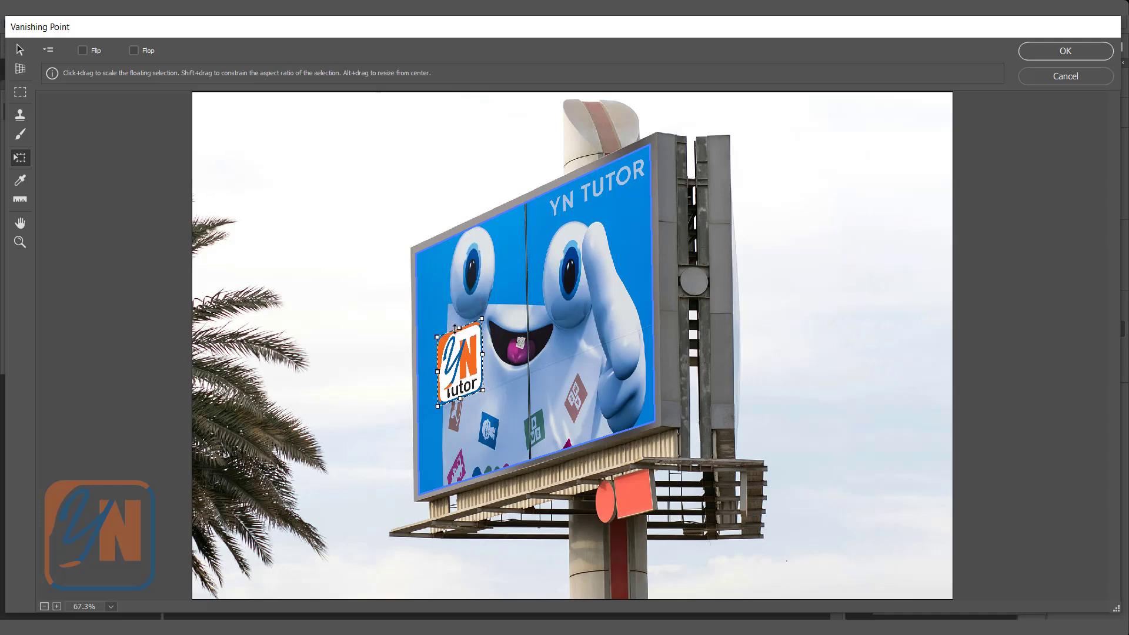
{"action": "left_click_drag", "start_coordinate": [482, 389], "coordinate": [431, 269]}
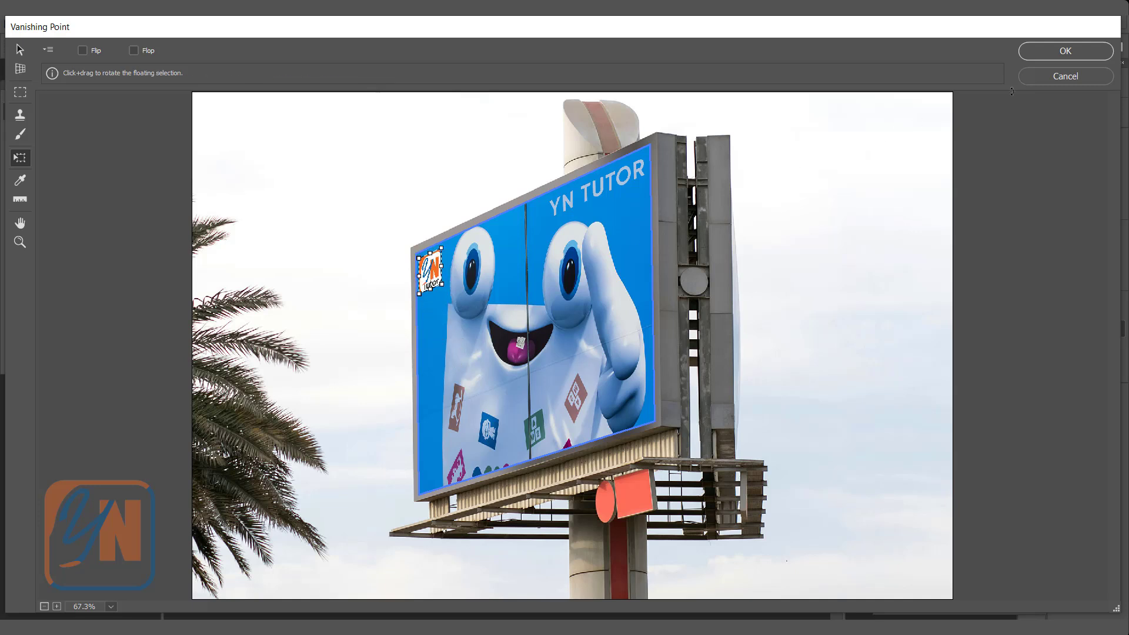
{"action": "left_click", "coordinate": [1054, 49]}
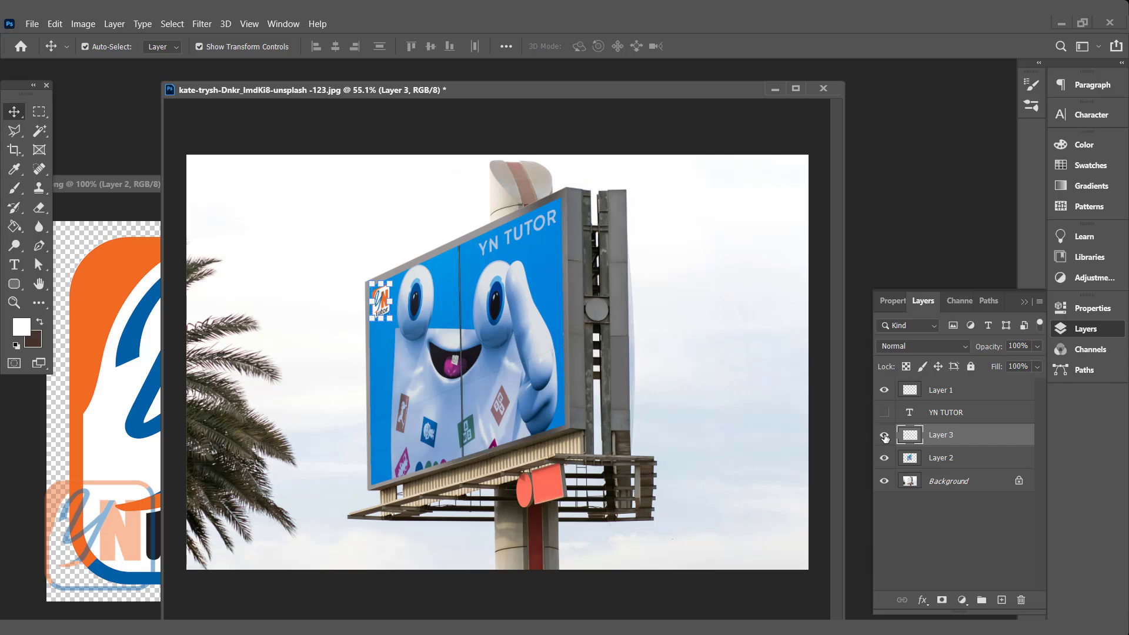
- Set Layer 2's blend mode to Darken so the billboard seam shows through, then select Layer 1
{"action": "left_click", "coordinate": [967, 459]}
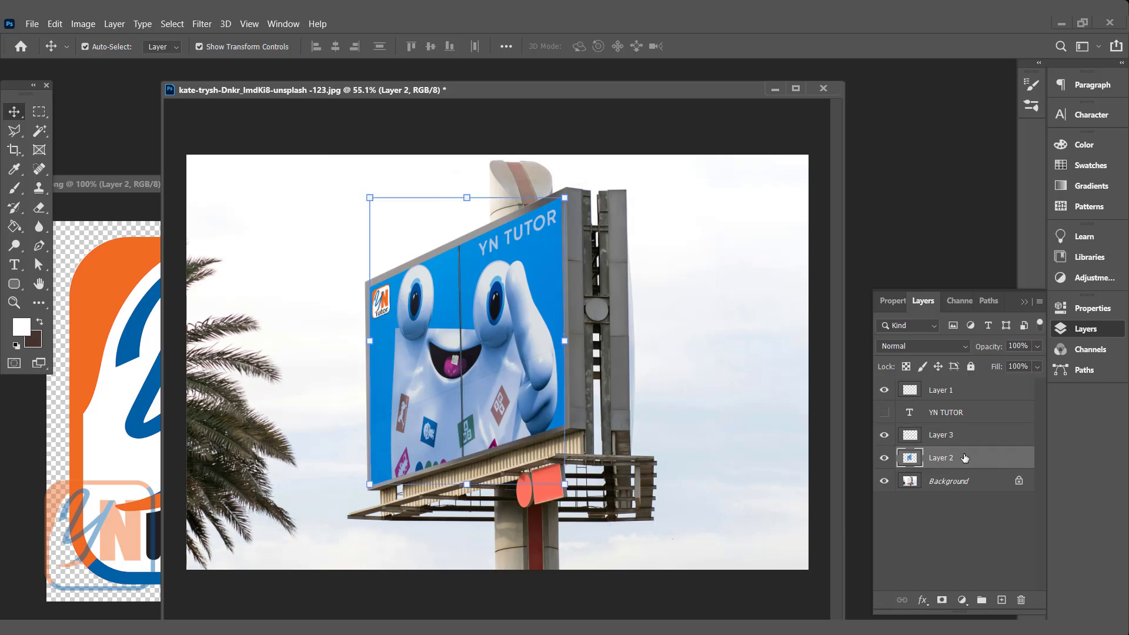
{"action": "left_click", "coordinate": [948, 345]}
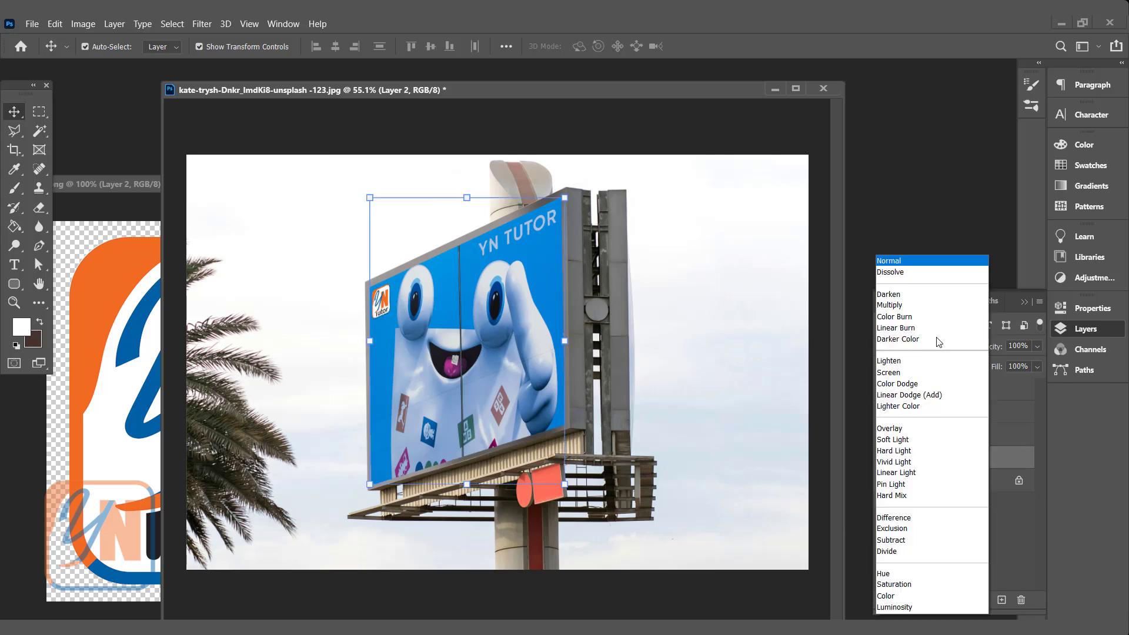
{"action": "left_click", "coordinate": [923, 301]}
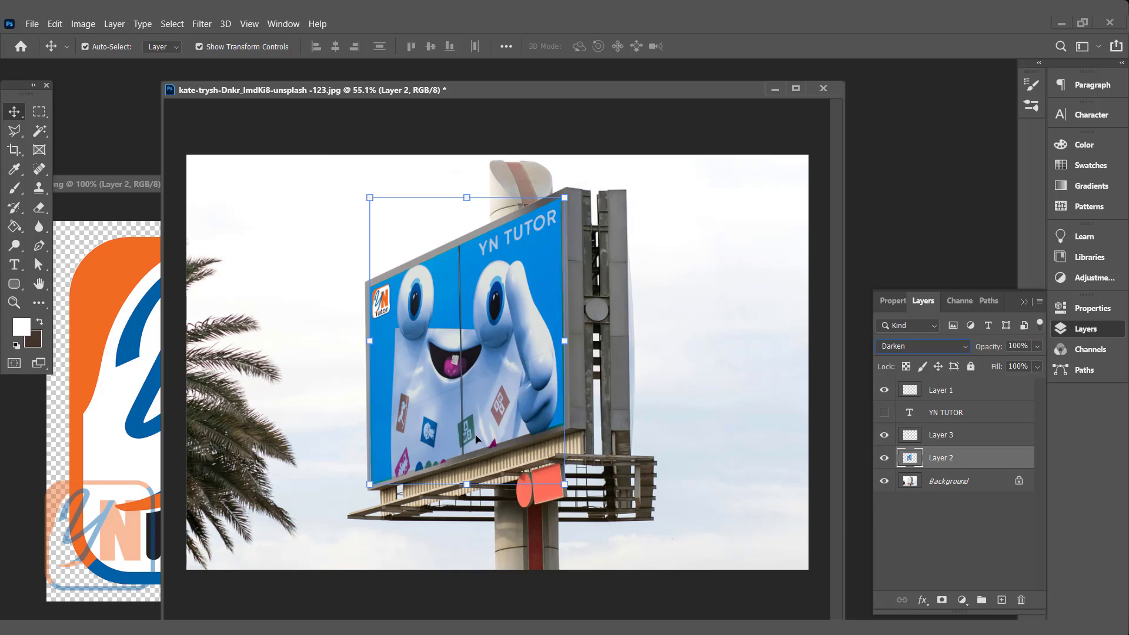
{"action": "scroll", "coordinate": [483, 244], "scroll_direction": "up", "scroll_amount": 2}
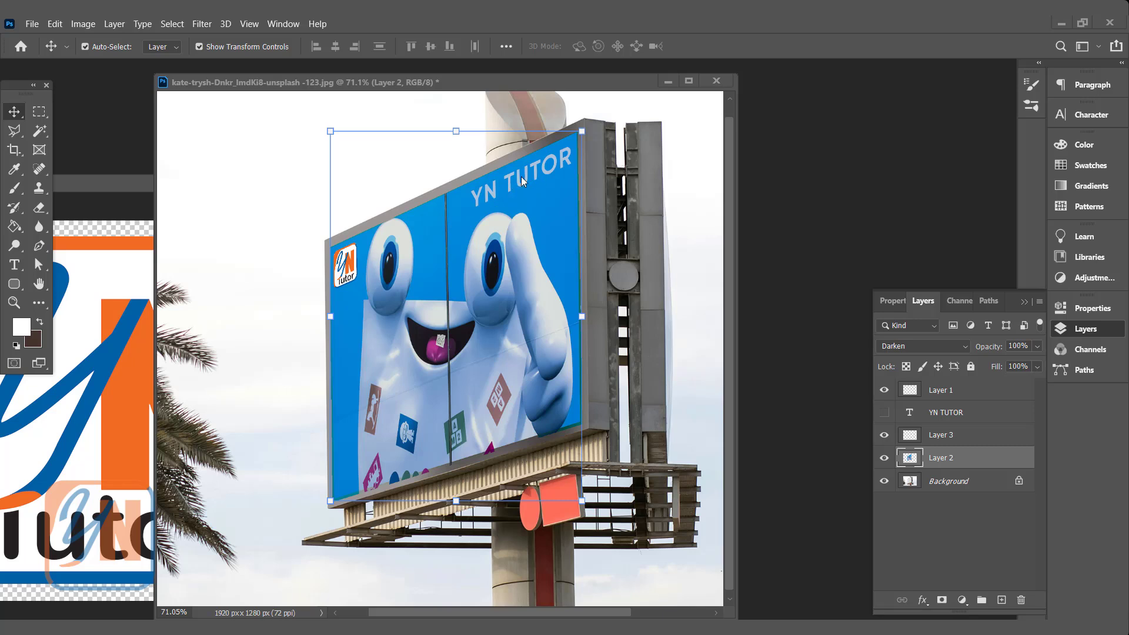
{"action": "left_click", "coordinate": [490, 192]}
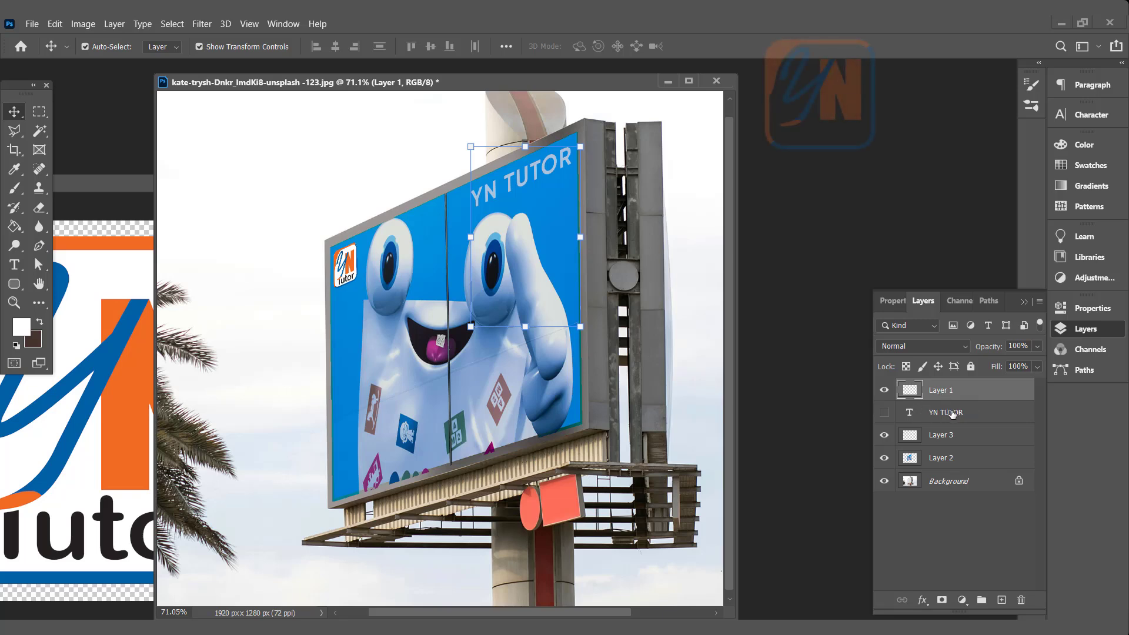
- Unhide the YN TUTOR text layer and convert it to a smart object
{"action": "left_click", "coordinate": [953, 414]}
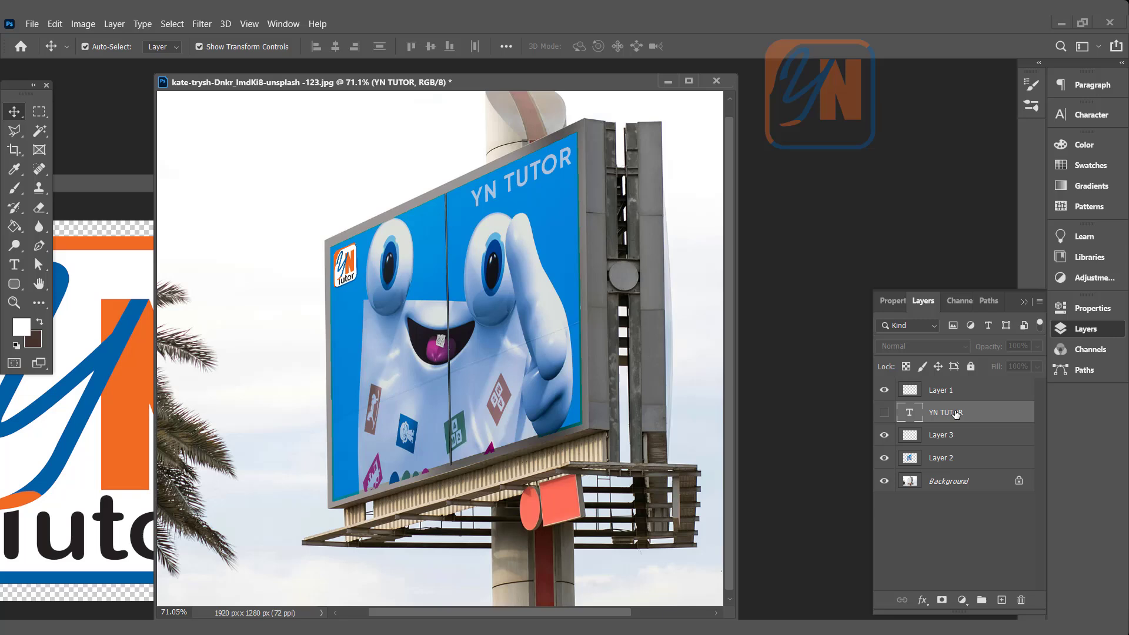
{"action": "left_click", "coordinate": [883, 414]}
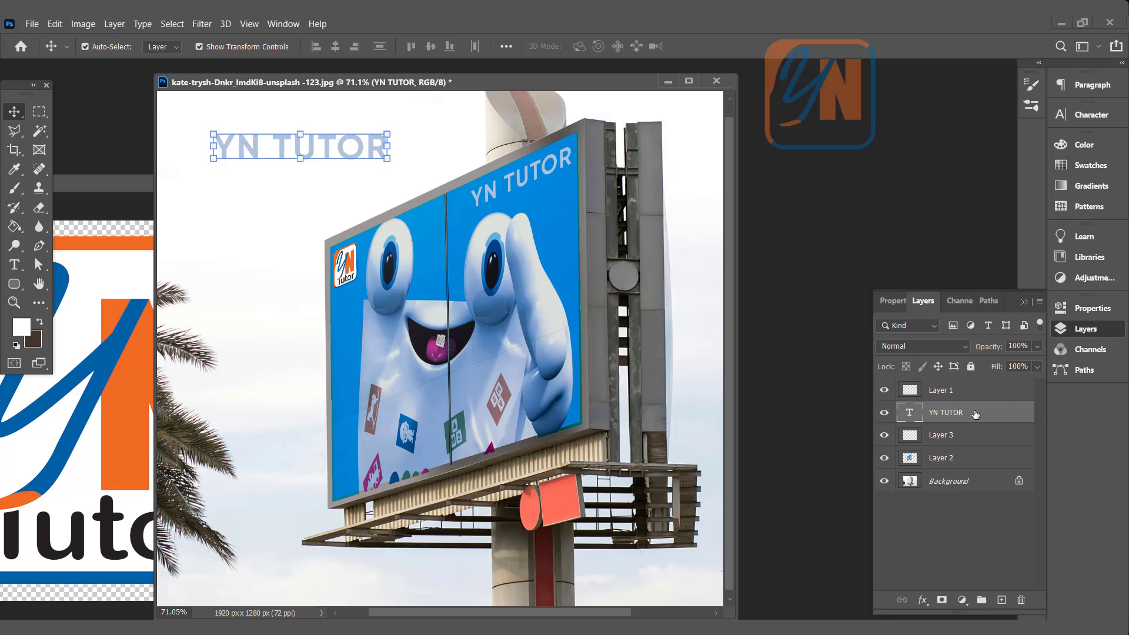
{"action": "right_click", "coordinate": [975, 414]}
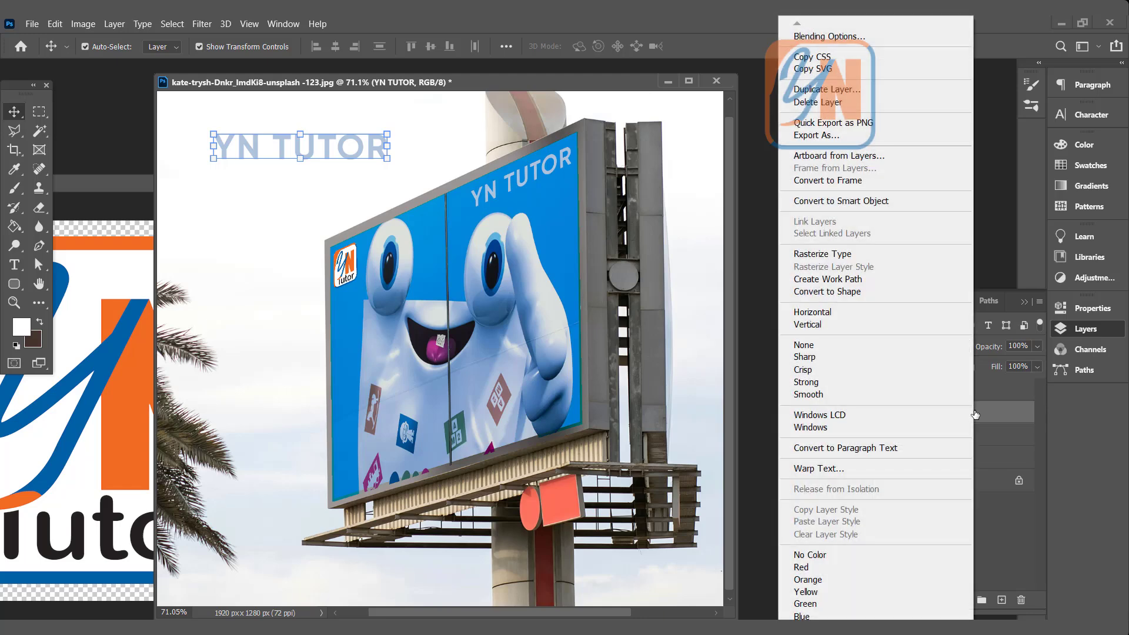
{"action": "left_click", "coordinate": [873, 201]}
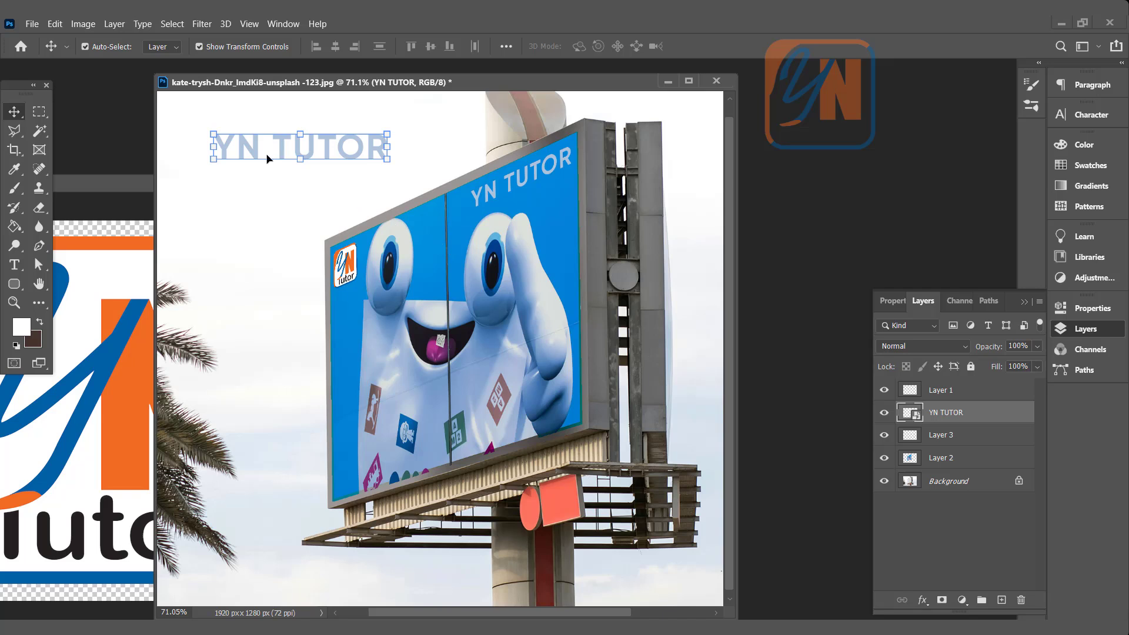
- Try distorting the YN TUTOR corners, undo the distortion, and commit the transform unchanged
{"action": "left_click_drag", "start_coordinate": [213, 159], "coordinate": [213, 170]}
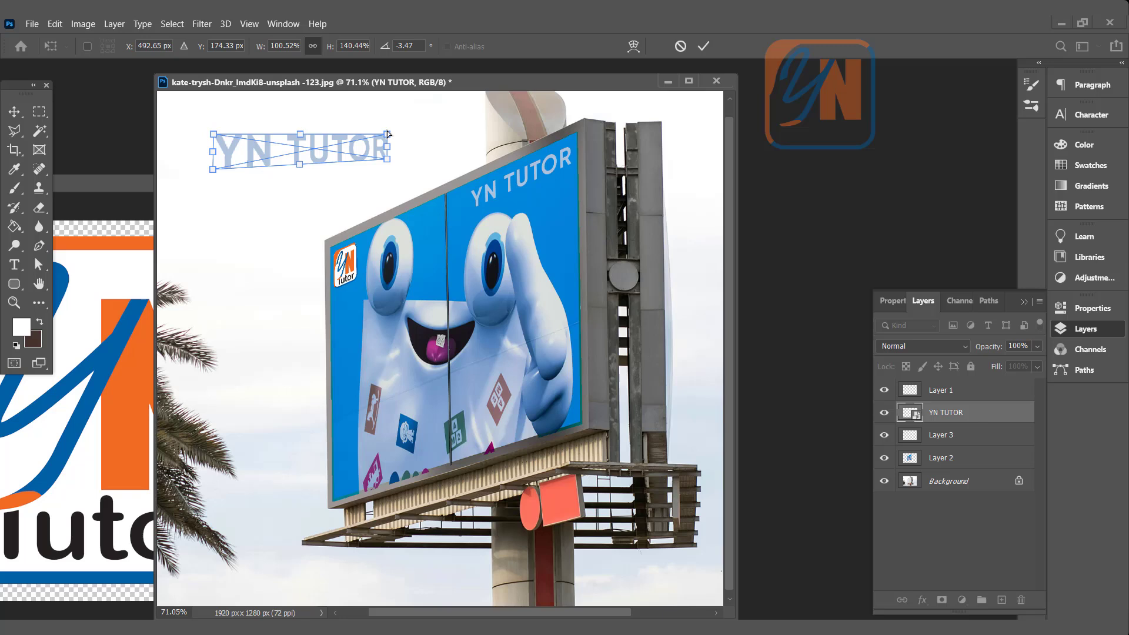
{"action": "left_click_drag", "start_coordinate": [387, 134], "coordinate": [387, 113]}
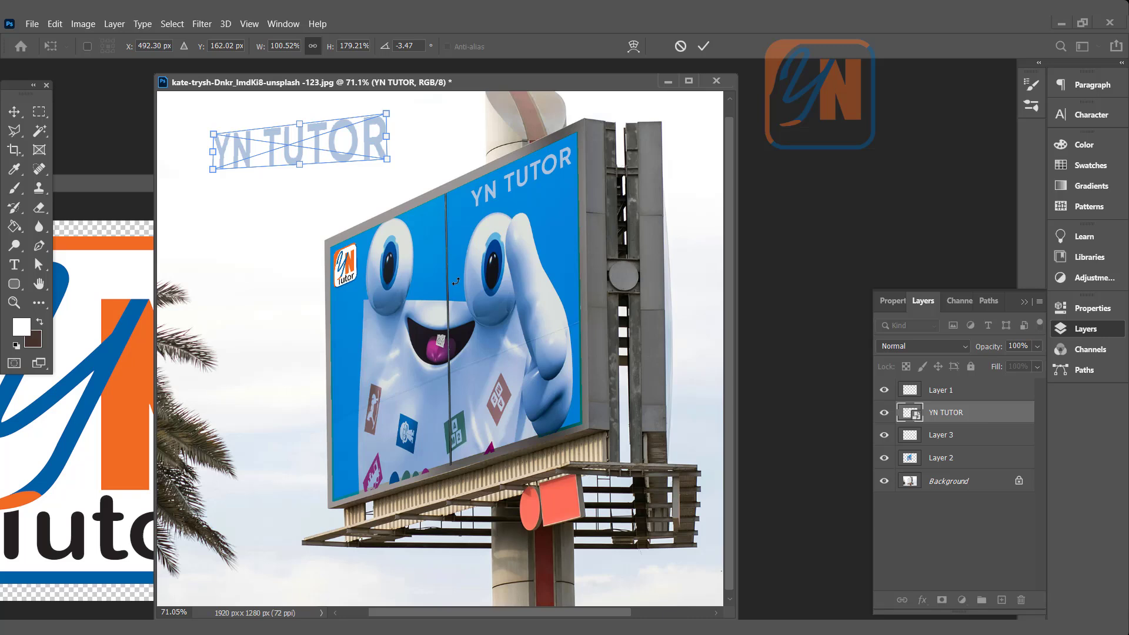
{"action": "key", "text": "ctrl+z"}
{"action": "key", "text": "ctrl+z"}
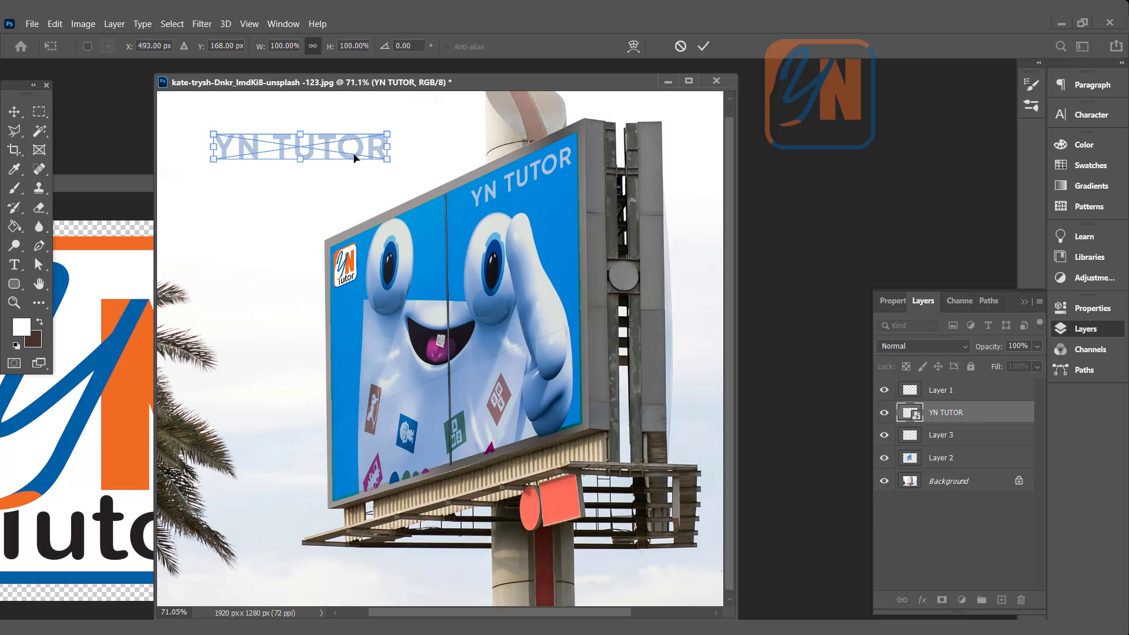
{"action": "key", "text": "Return"}
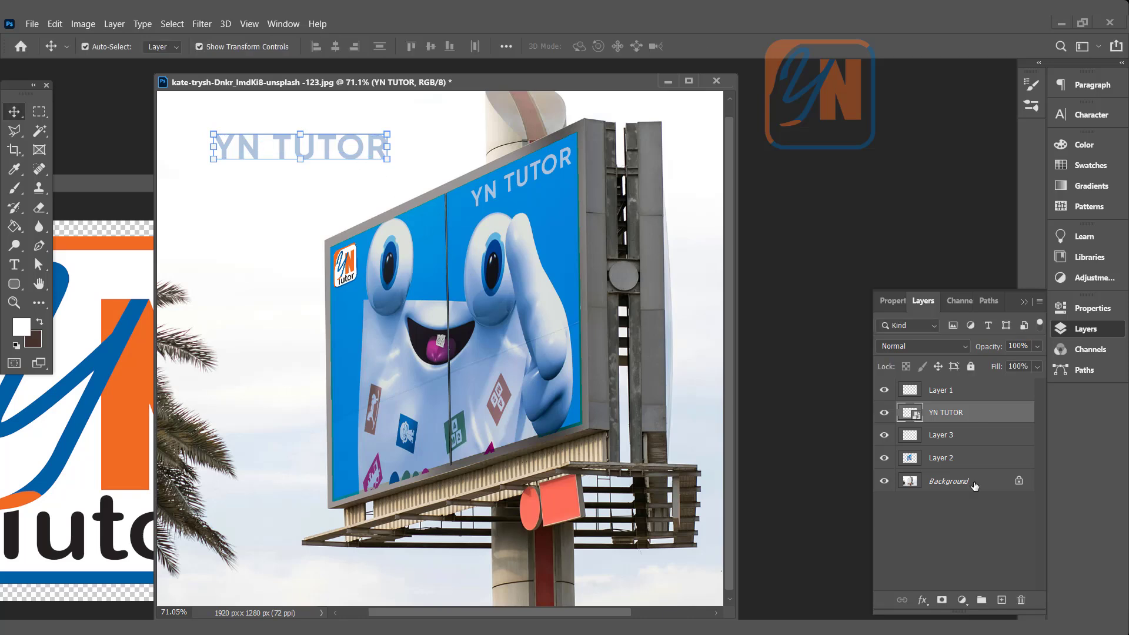
- Create empty Layer 4 above Background and drag it up above Layer 2
{"action": "left_click", "coordinate": [974, 486]}
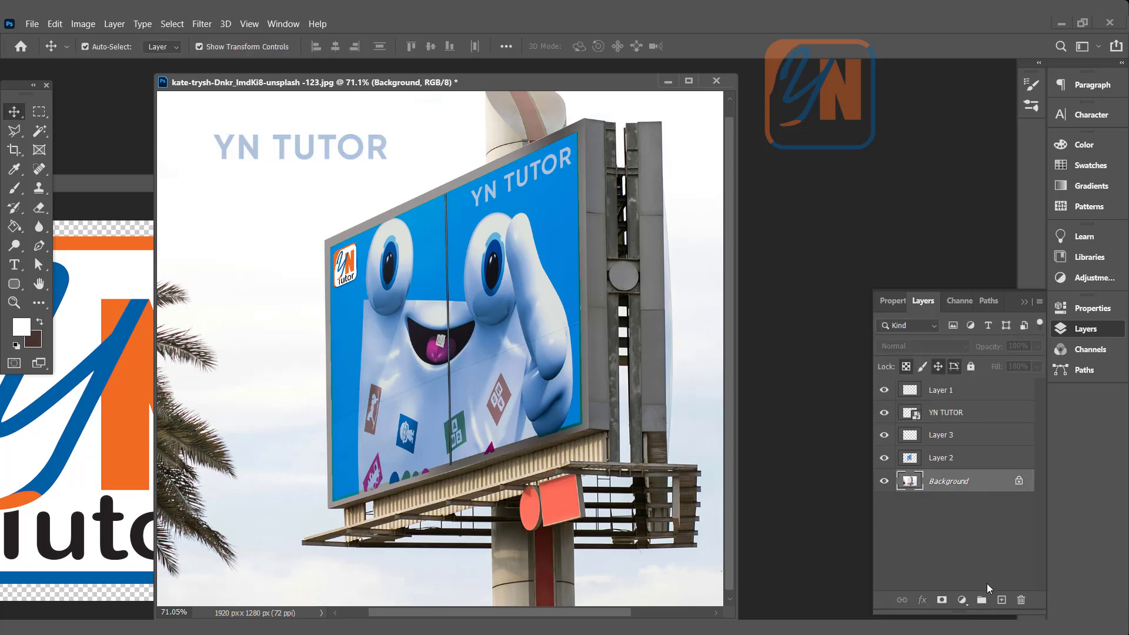
{"action": "left_click", "coordinate": [1001, 599]}
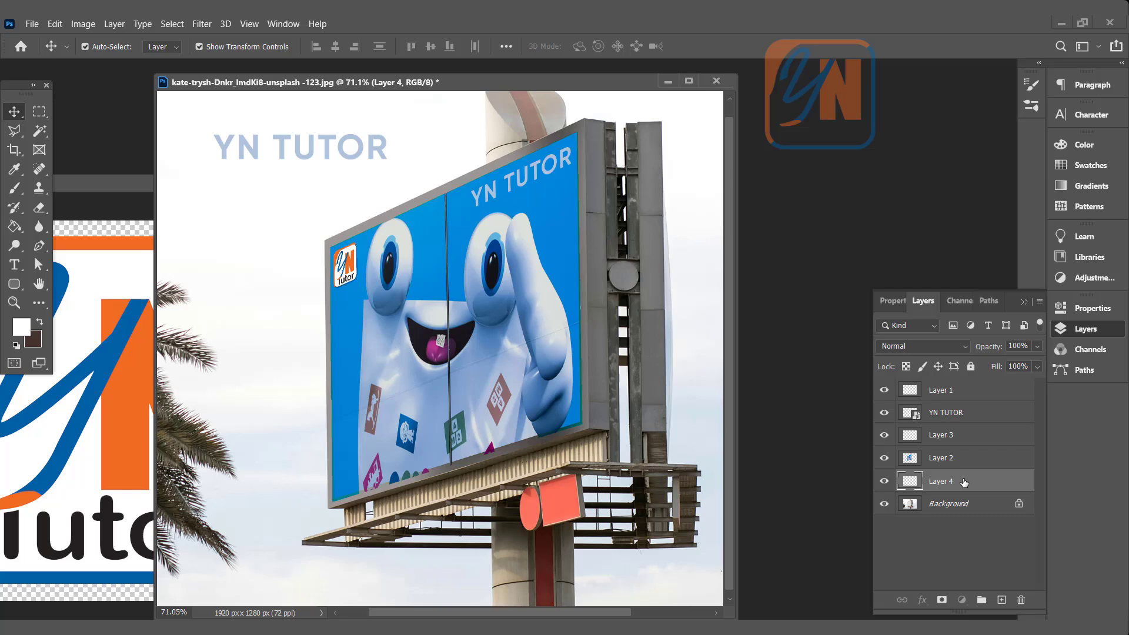
{"action": "left_click_drag", "start_coordinate": [964, 482], "coordinate": [935, 465]}
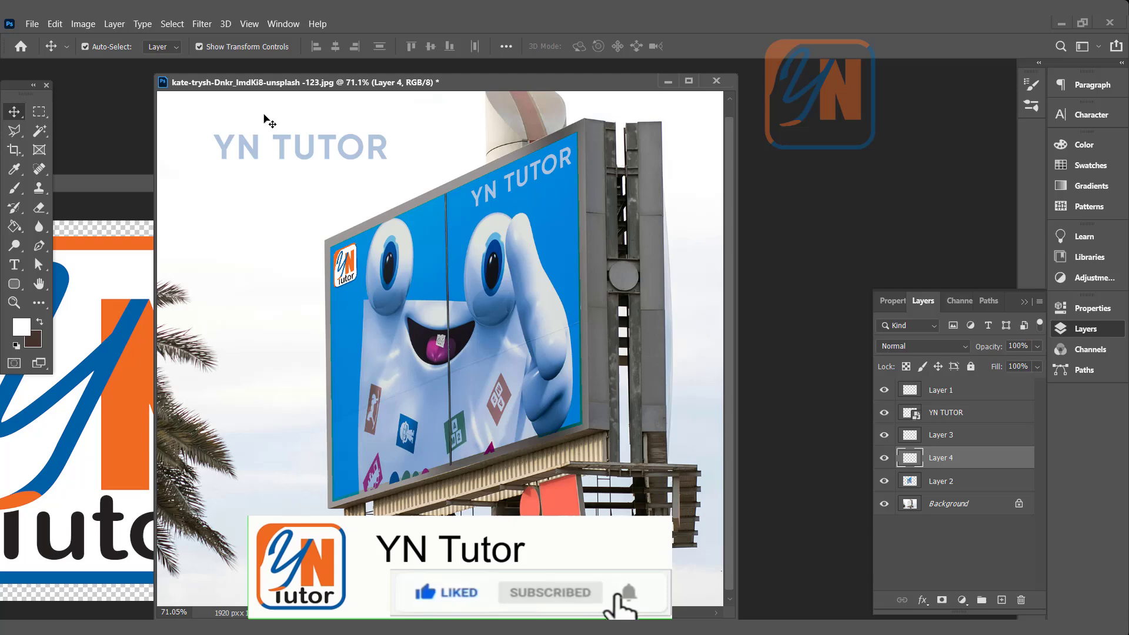
- Reopen Filter > Vanishing Point with Render Grids on and render the perspective grid into Layer 4
{"action": "left_click", "coordinate": [200, 26]}
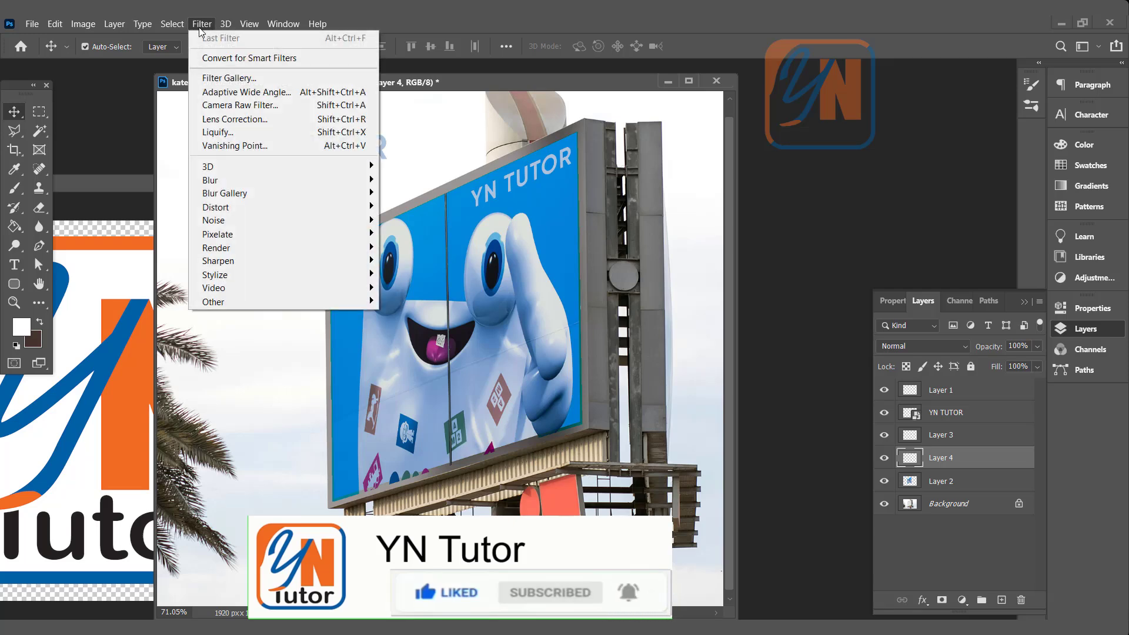
{"action": "left_click", "coordinate": [226, 145]}
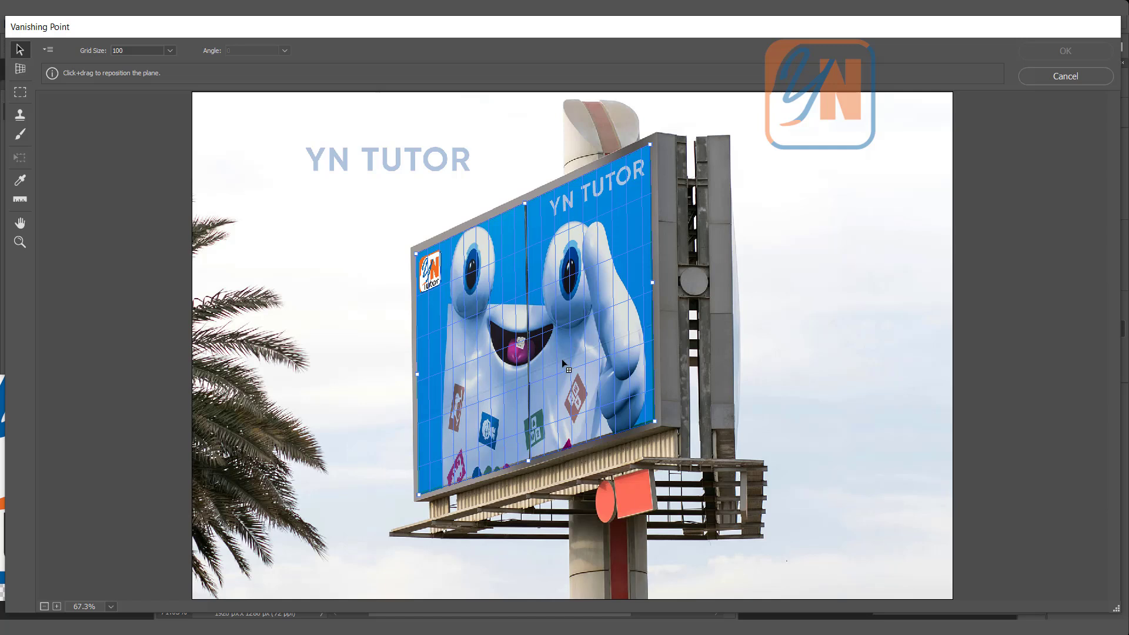
{"action": "left_click", "coordinate": [47, 51]}
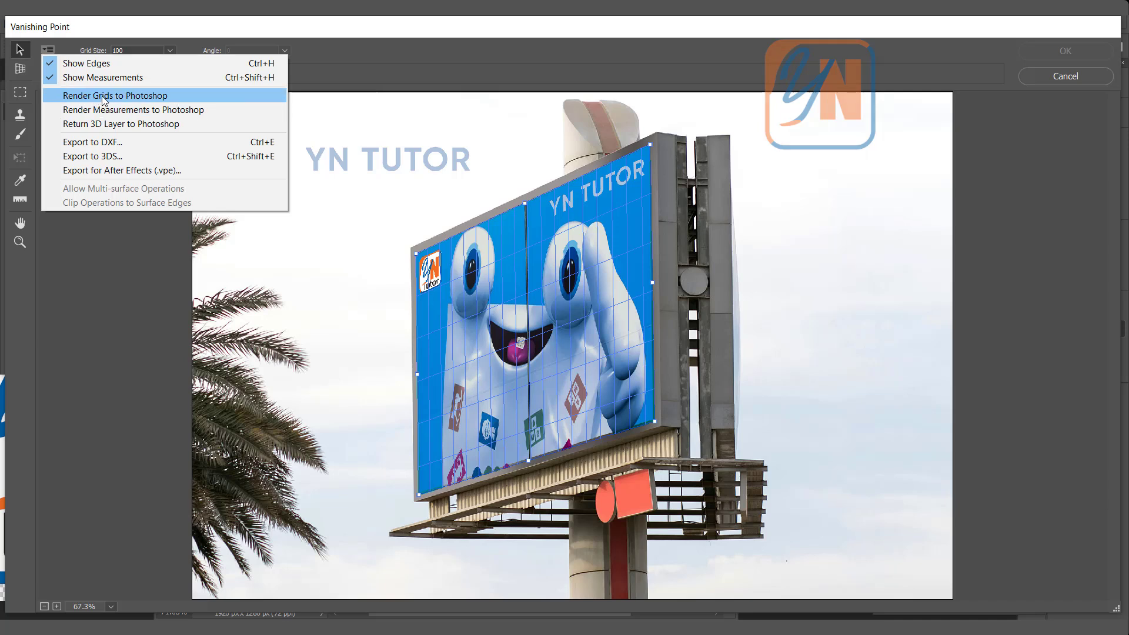
{"action": "left_click", "coordinate": [103, 97]}
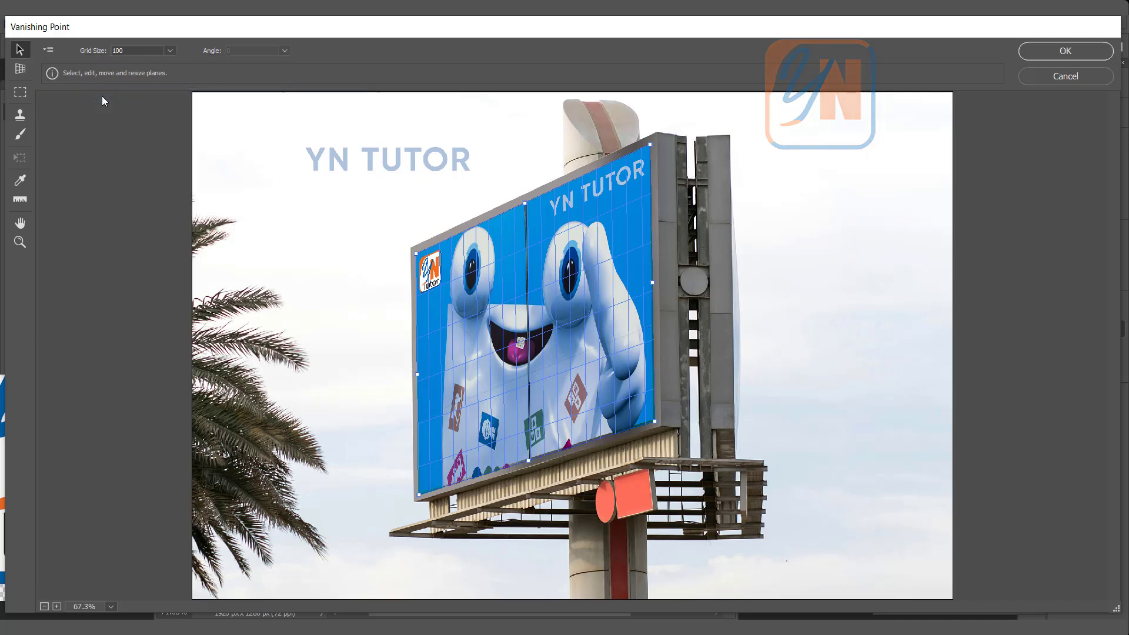
{"action": "left_click", "coordinate": [1064, 51]}
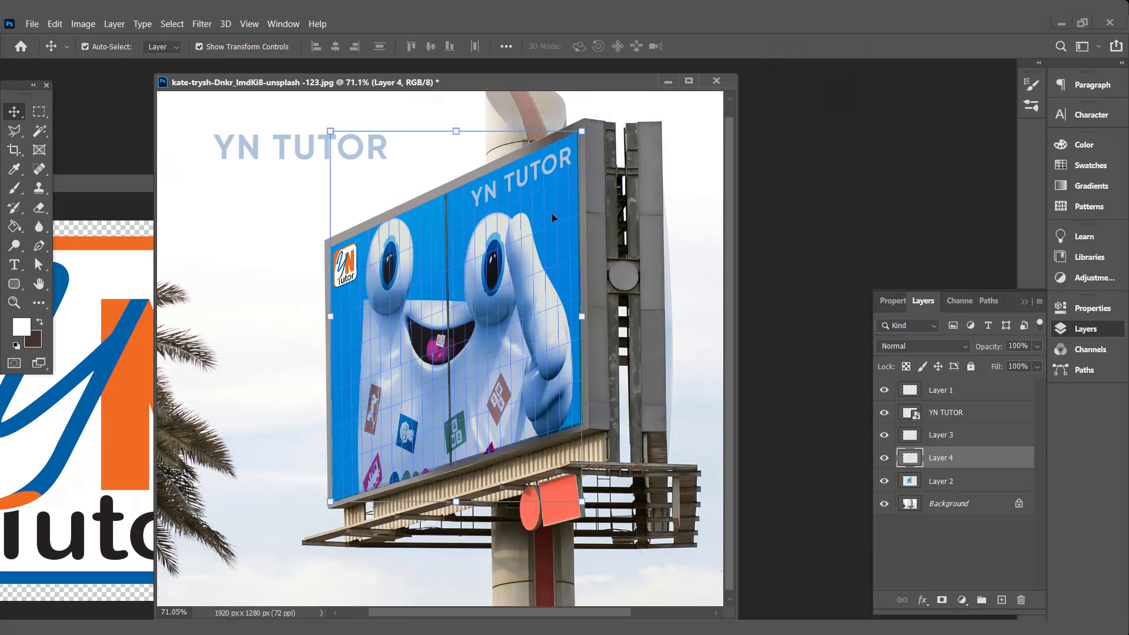
- Rename Layer 4 to GRID
{"action": "double_click", "coordinate": [940, 459]}
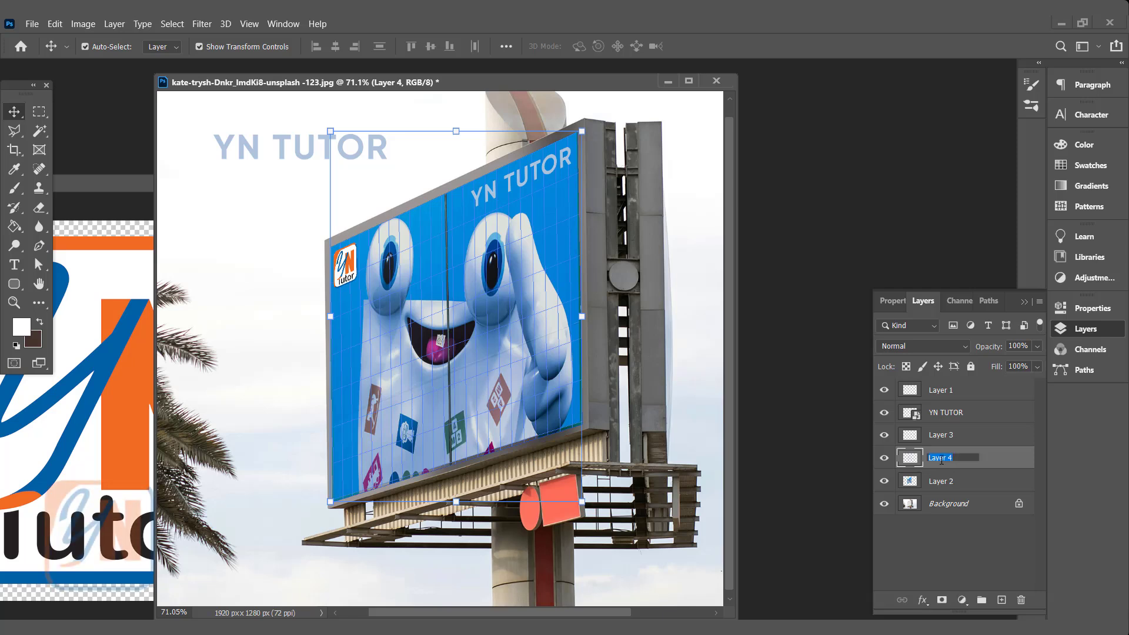
{"action": "type", "text": "GRID"}
{"action": "key", "text": "Return"}
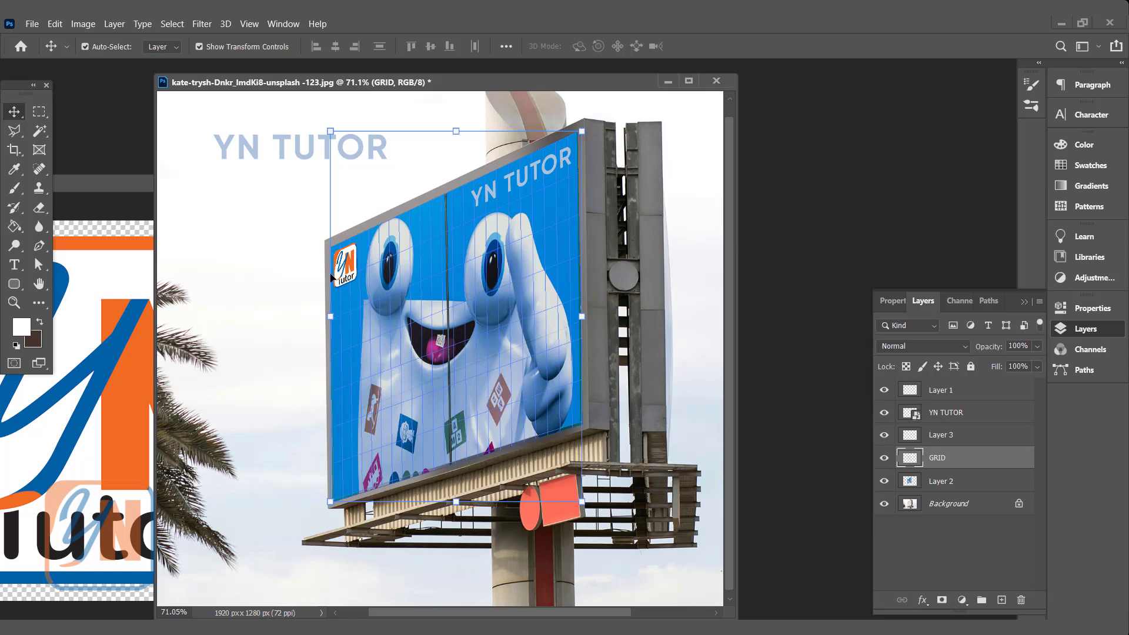
- Move YN TUTOR onto the billboard face and distort its corners to match the sign's tilt
{"action": "left_click", "coordinate": [253, 154]}
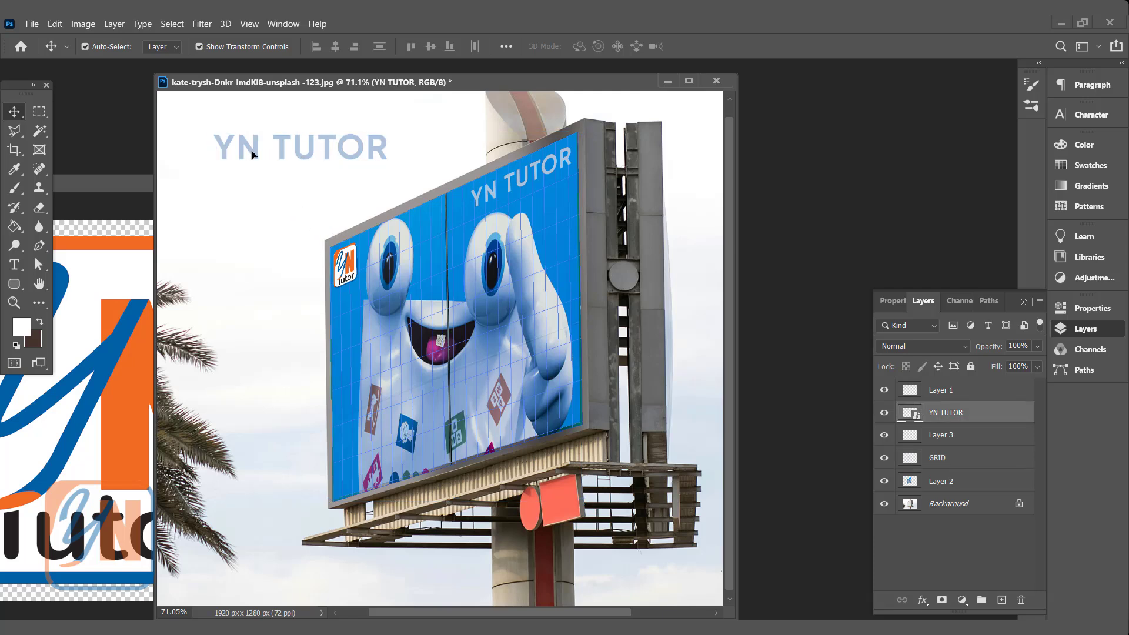
{"action": "left_click_drag", "start_coordinate": [253, 155], "coordinate": [379, 311]}
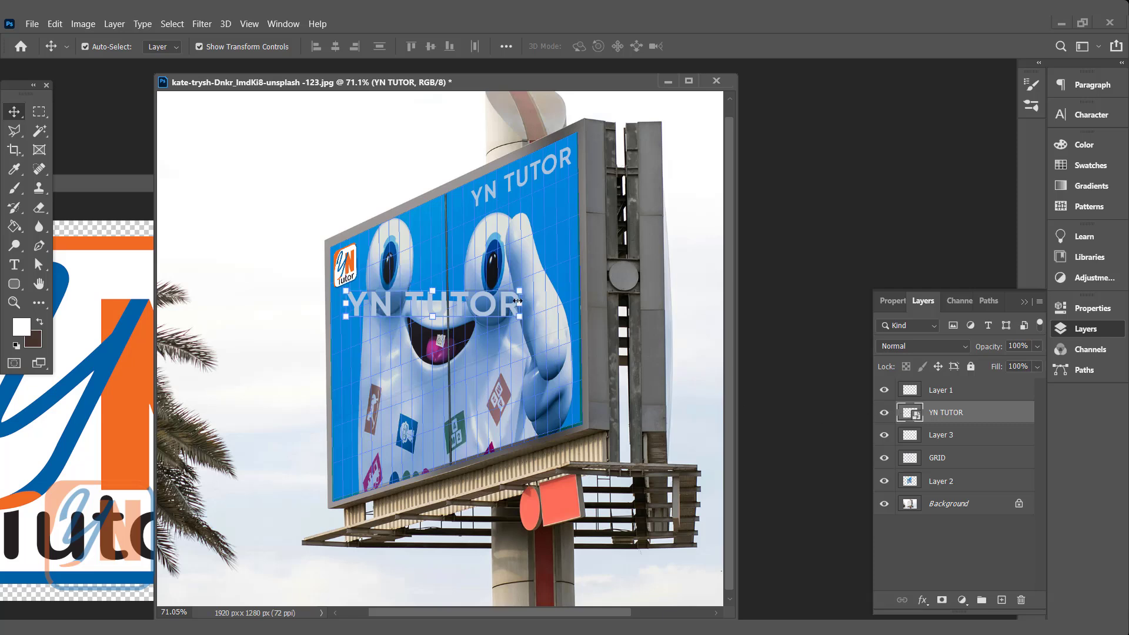
{"action": "key", "text": "ctrl"}
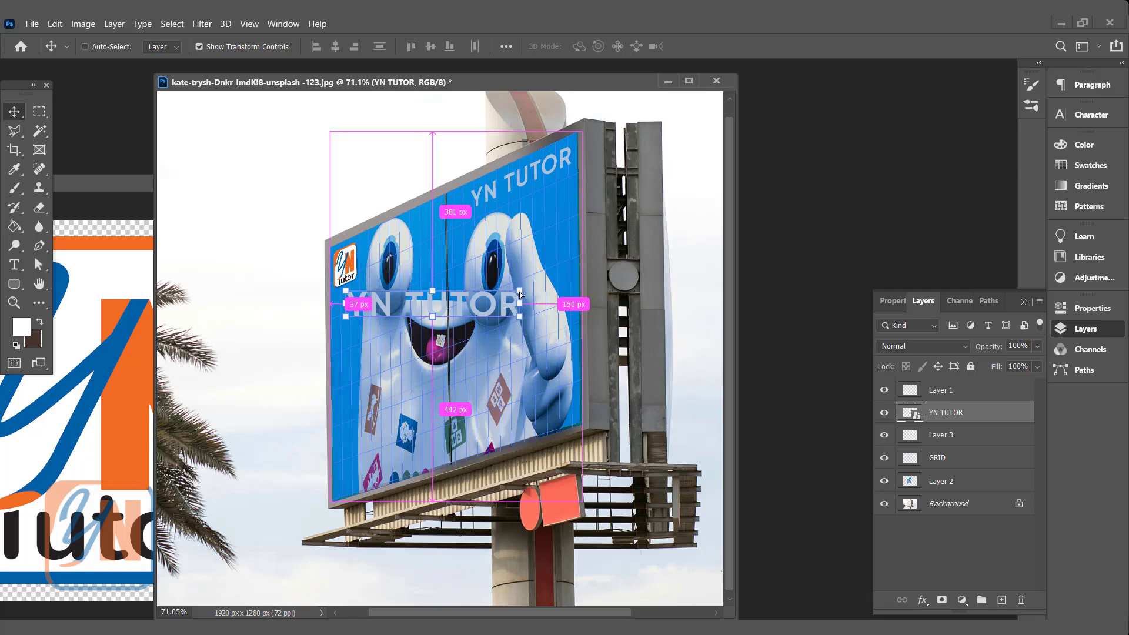
{"action": "mouse_move", "coordinate": [520, 291]}
{"action": "left_mouse_down"}
{"action": "mouse_move", "coordinate": [550, 262]}
{"action": "mouse_move", "coordinate": [519, 282]}
{"action": "left_mouse_up"}
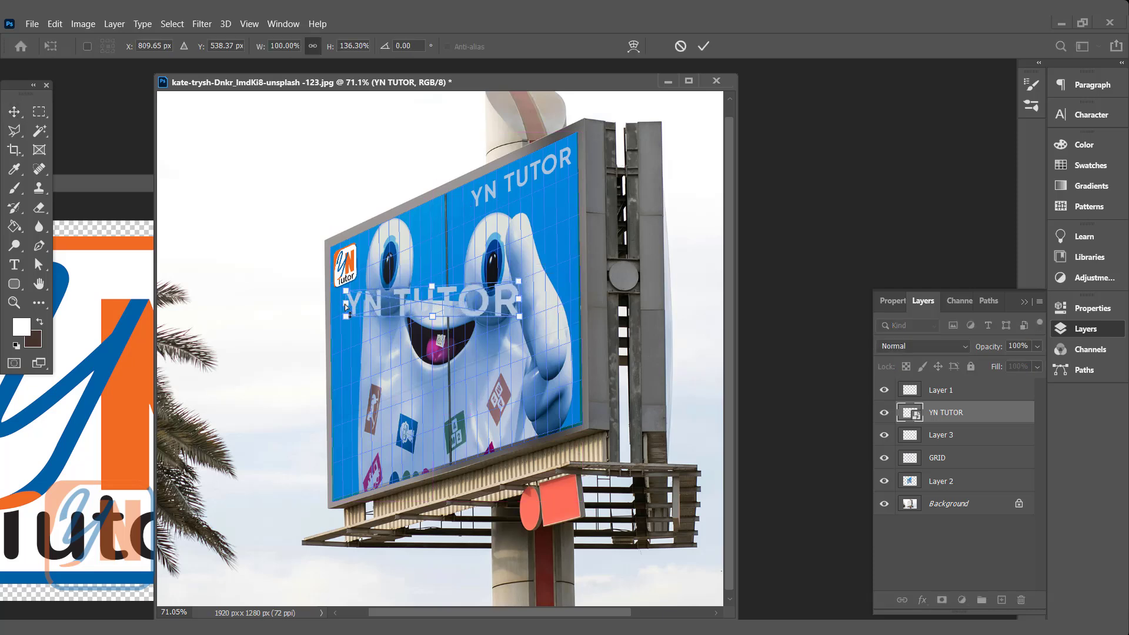
{"action": "left_click_drag", "start_coordinate": [344, 322], "coordinate": [356, 384]}
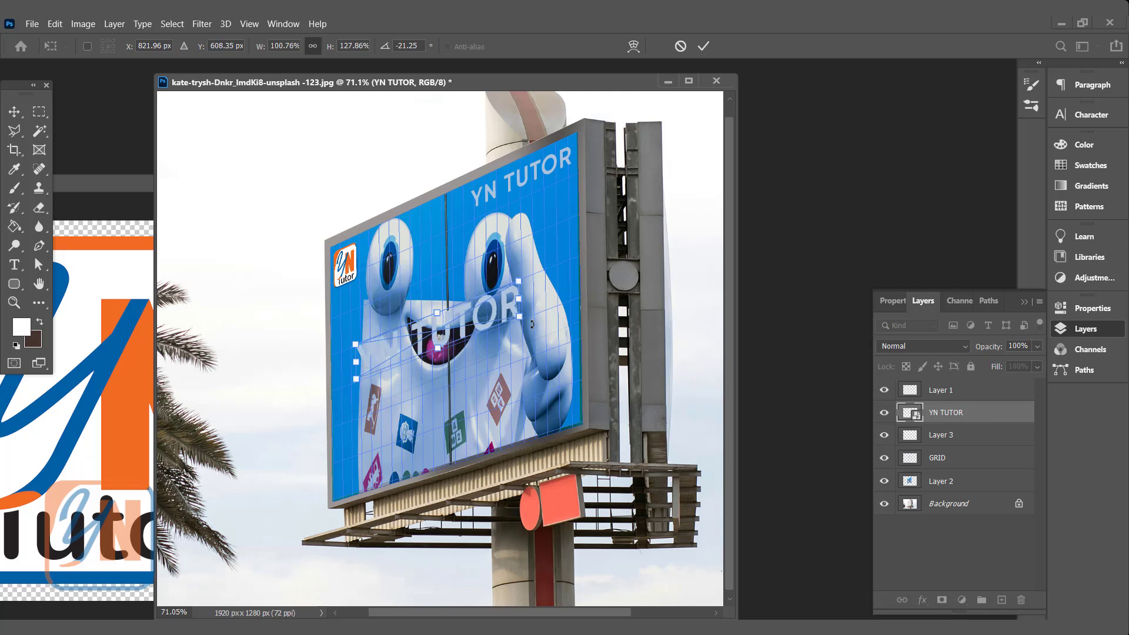
{"action": "left_click_drag", "start_coordinate": [519, 316], "coordinate": [521, 322]}
{"action": "key", "text": "Return"}
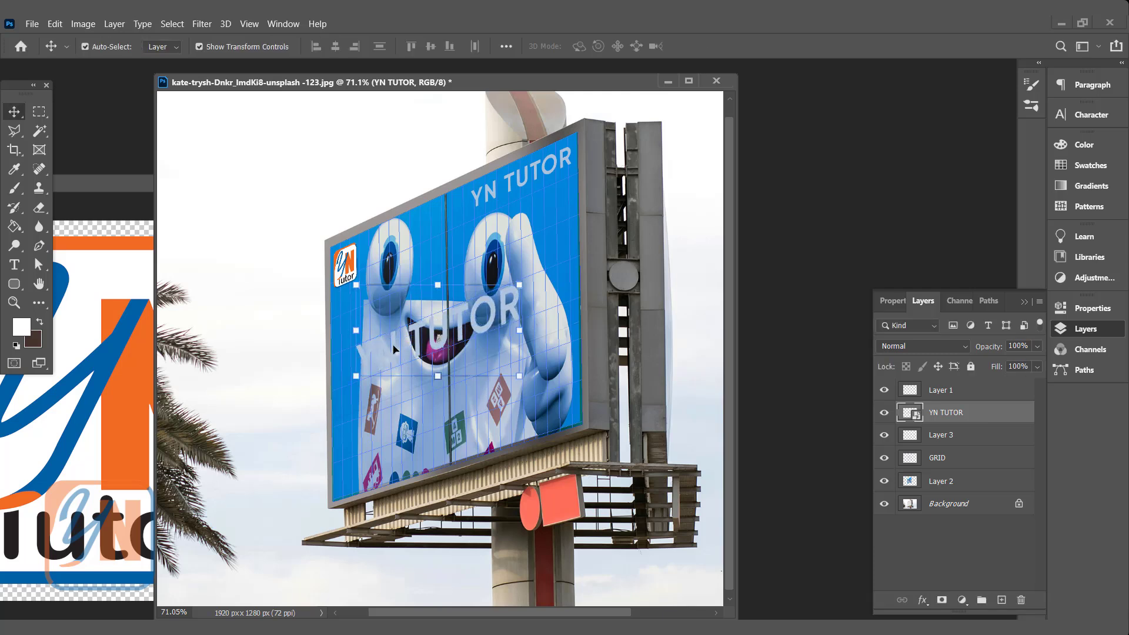
- In the YN TUTOR smart object, colour the text dark navy blue and retype it as LEARN TO
{"action": "double_click", "coordinate": [918, 416]}
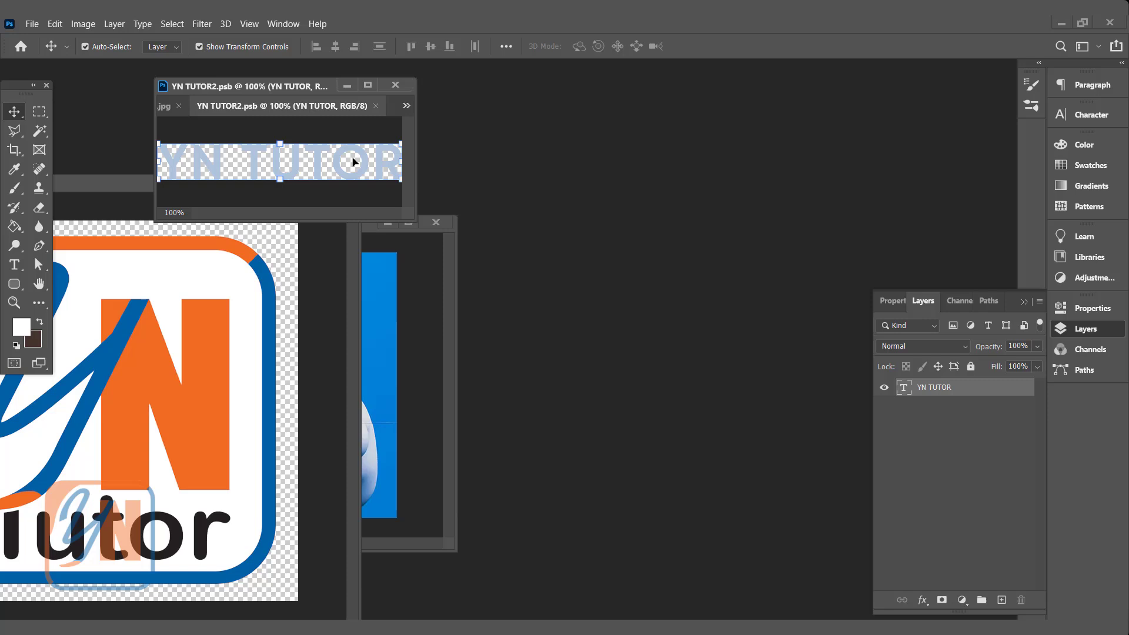
{"action": "double_click", "coordinate": [254, 167]}
{"action": "left_click_drag", "start_coordinate": [158, 162], "coordinate": [412, 159]}
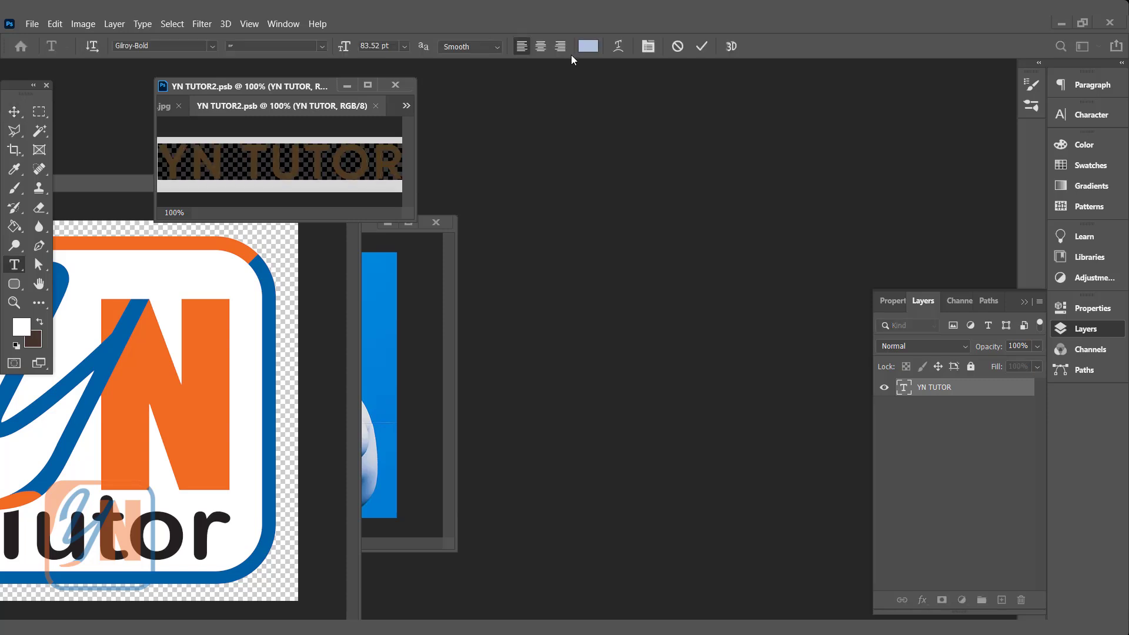
{"action": "left_click", "coordinate": [588, 46]}
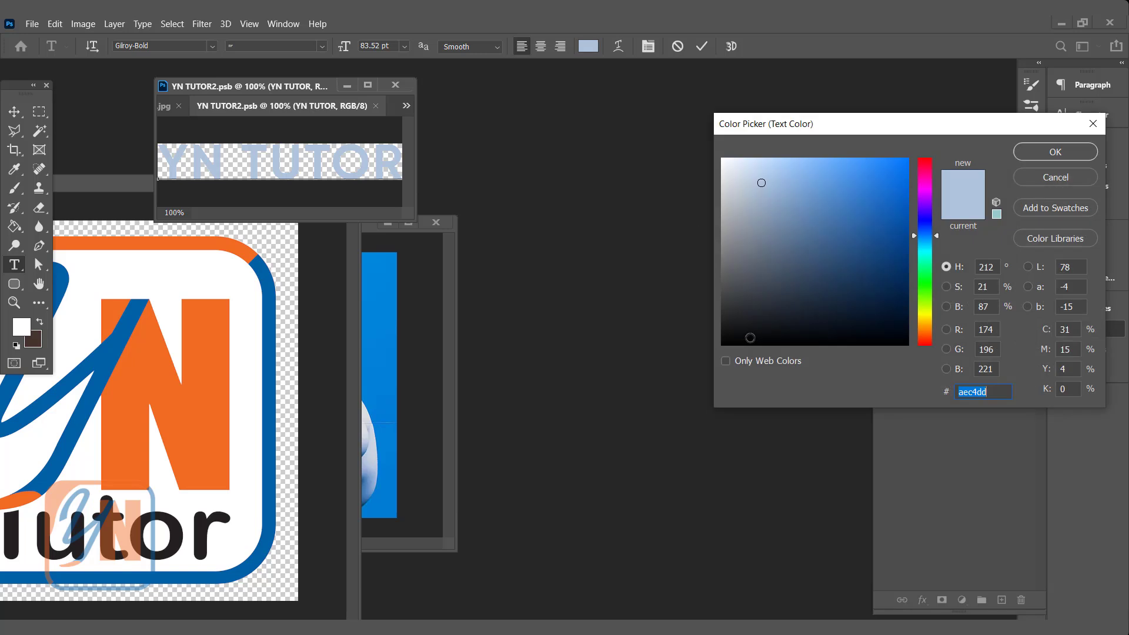
{"action": "left_click", "coordinate": [899, 273]}
{"action": "left_click", "coordinate": [1027, 154]}
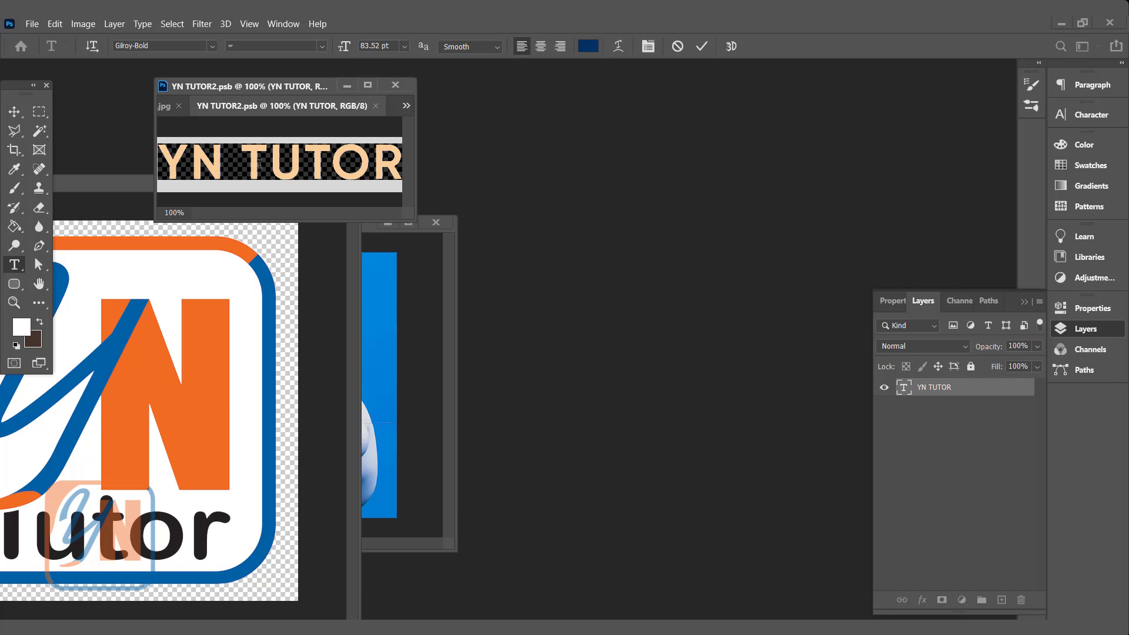
{"action": "type", "text": "LEARN TO"}
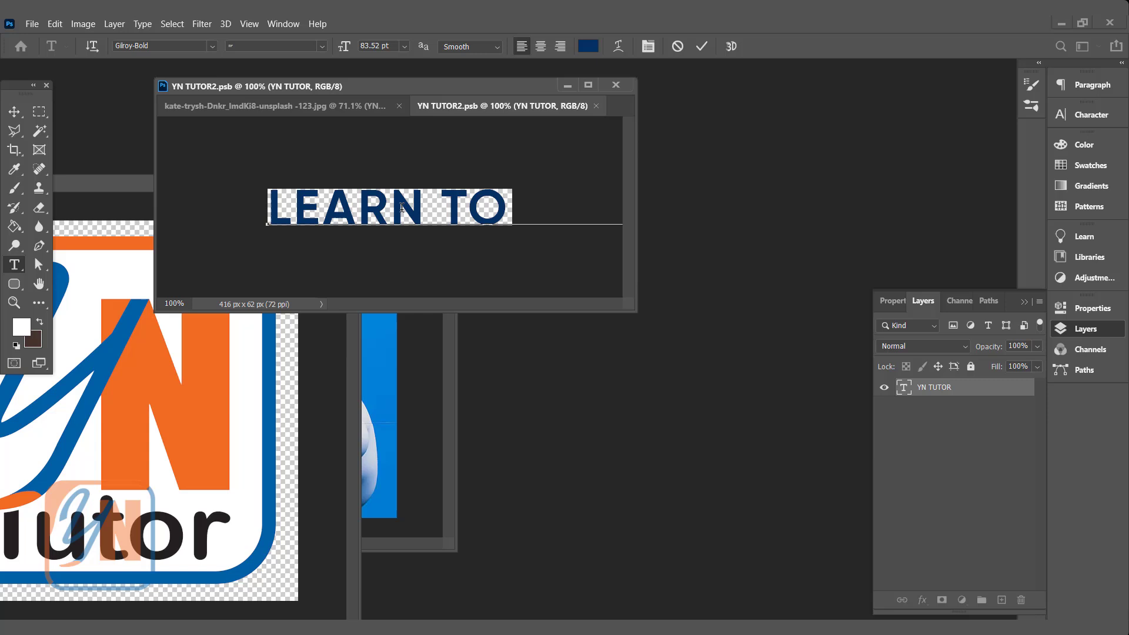
- Crop the smart object canvas wider to 810 × 62 px so LEARN TO IMPROVE fits, then save
{"action": "left_click", "coordinate": [14, 149]}
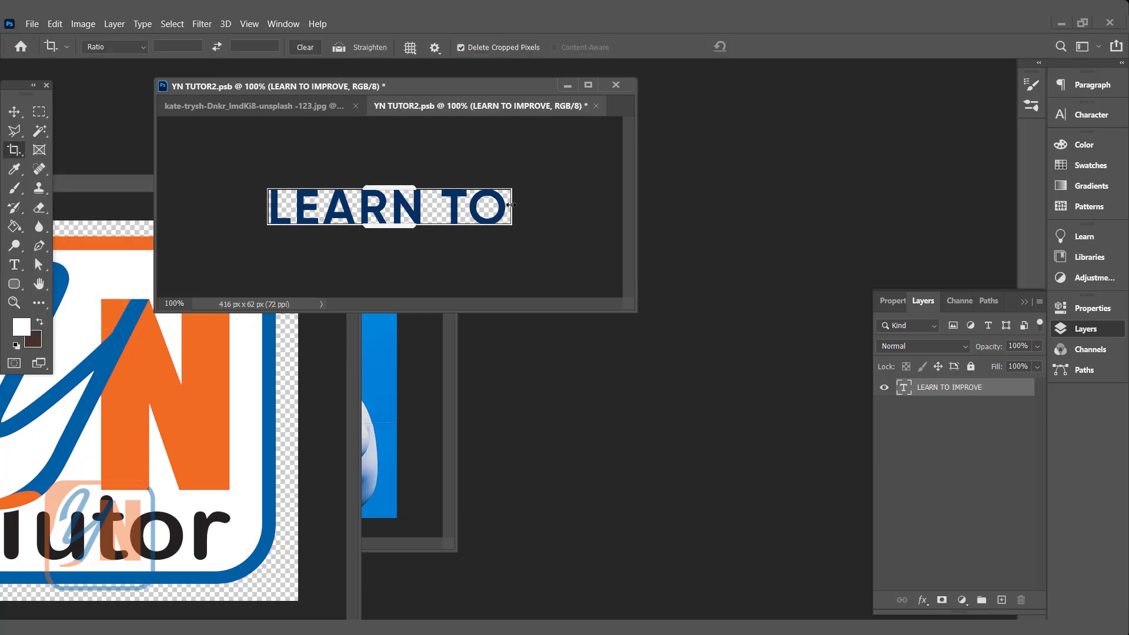
{"action": "left_click_drag", "start_coordinate": [511, 205], "coordinate": [594, 206]}
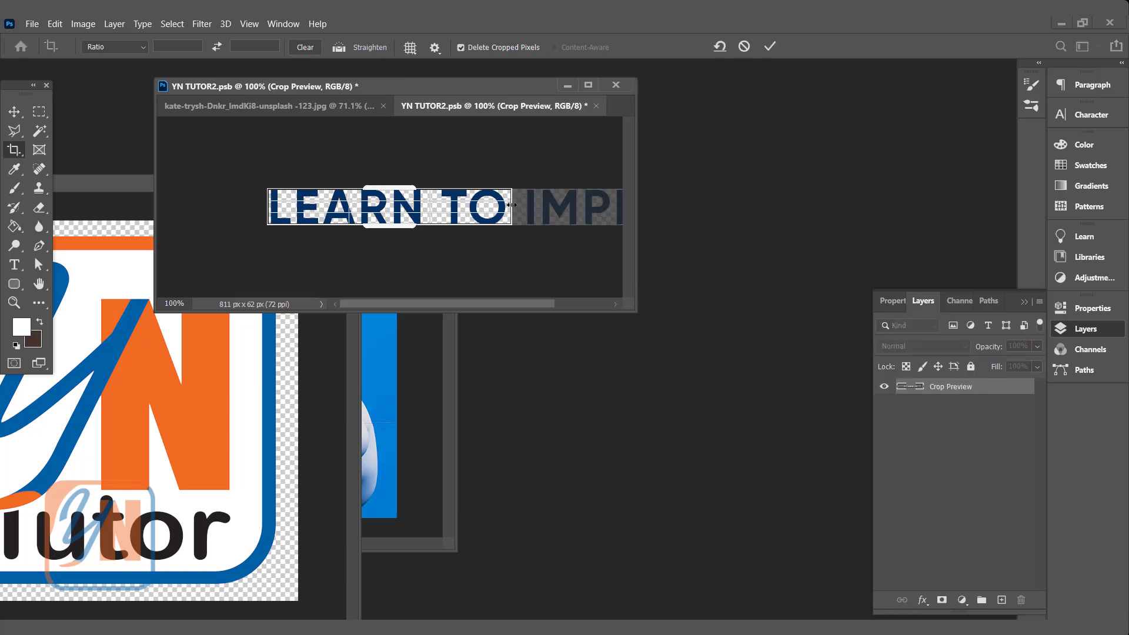
{"action": "left_click_drag", "start_coordinate": [512, 205], "coordinate": [594, 216]}
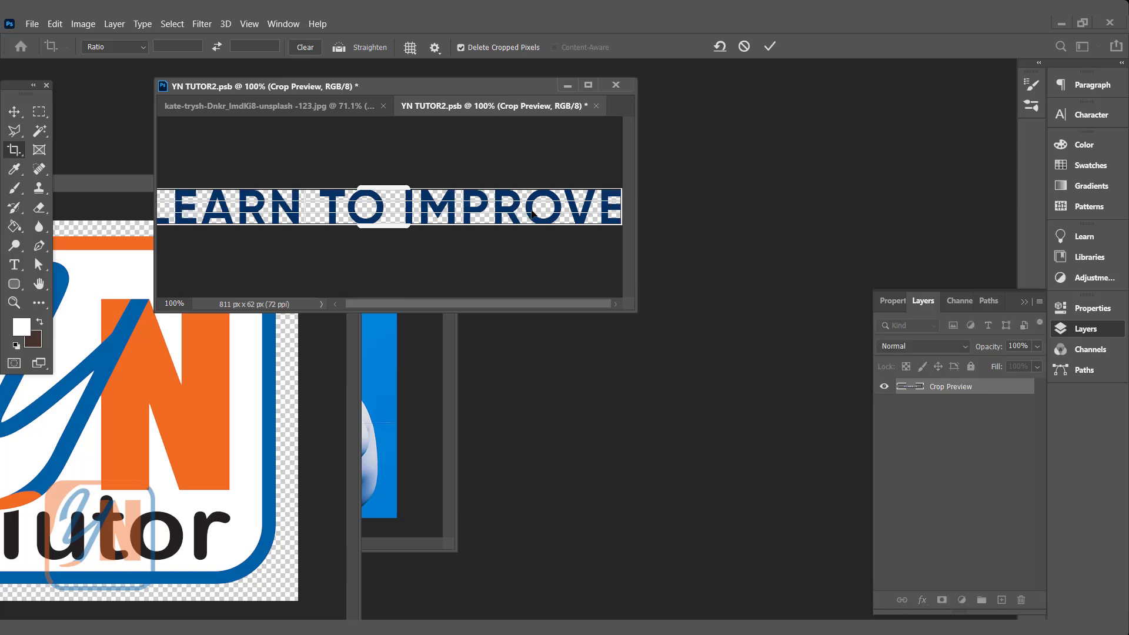
{"action": "key", "text": "Return"}
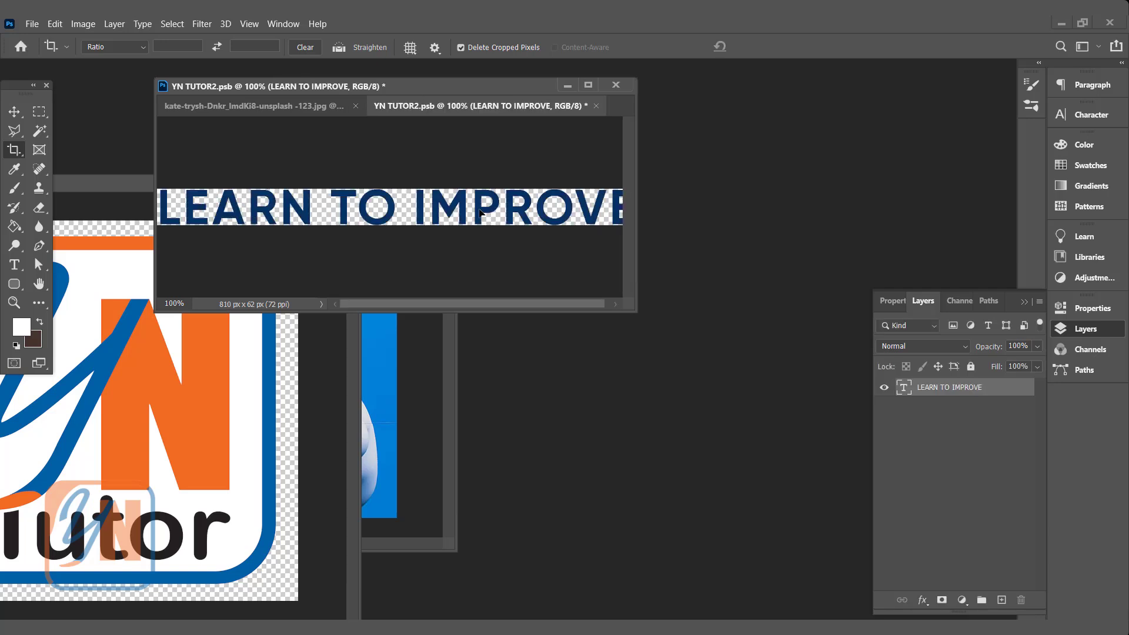
{"action": "left_click", "coordinate": [34, 26]}
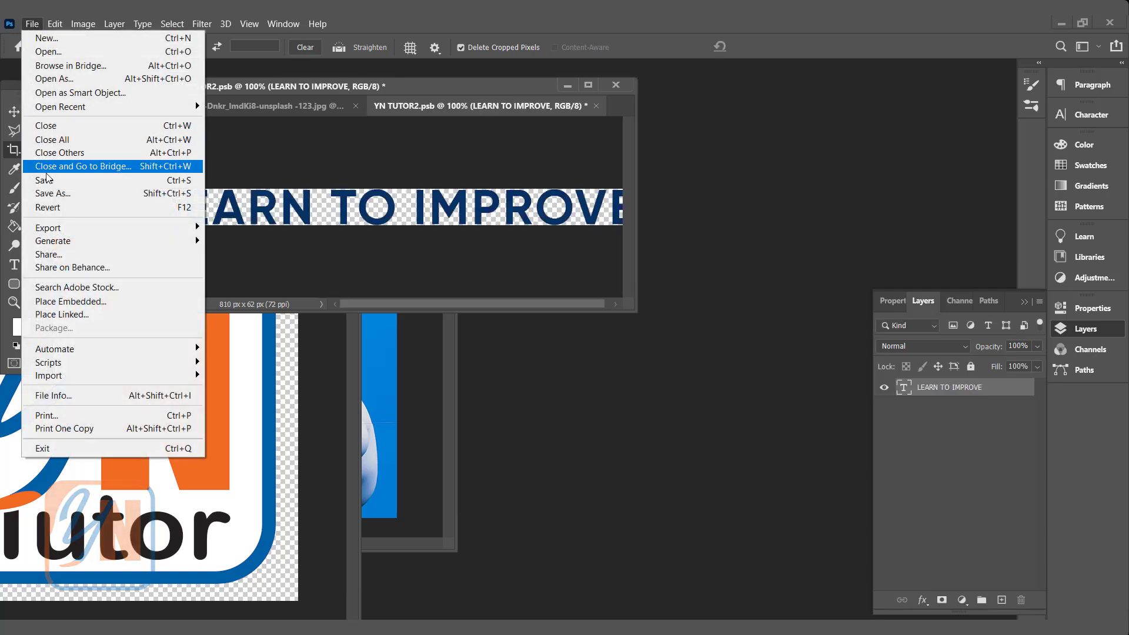
{"action": "left_click", "coordinate": [59, 180]}
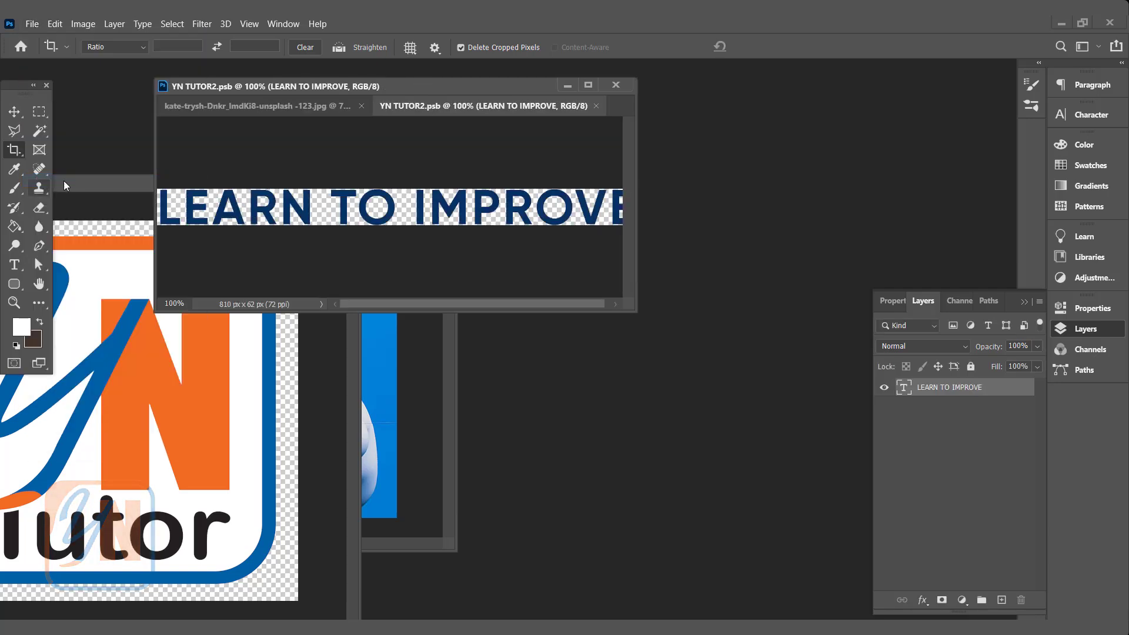
- Back in the billboard document, scale LEARN TO IMPROVE down and position it across the billboard's lower middle
{"action": "left_click", "coordinate": [596, 106]}
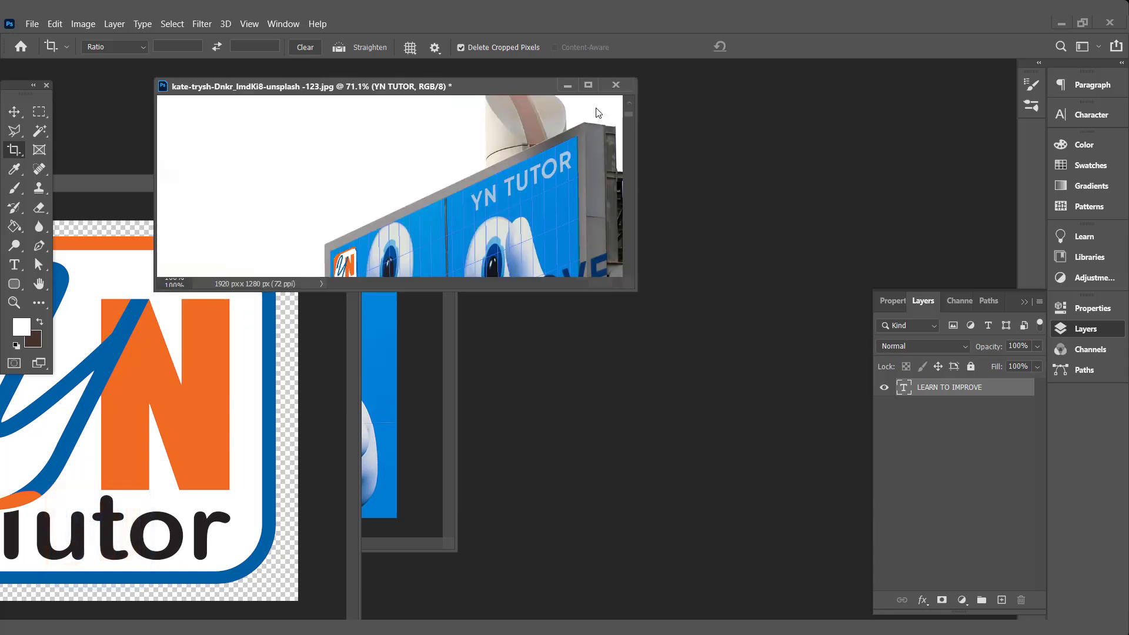
{"action": "left_click_drag", "start_coordinate": [633, 292], "coordinate": [747, 513]}
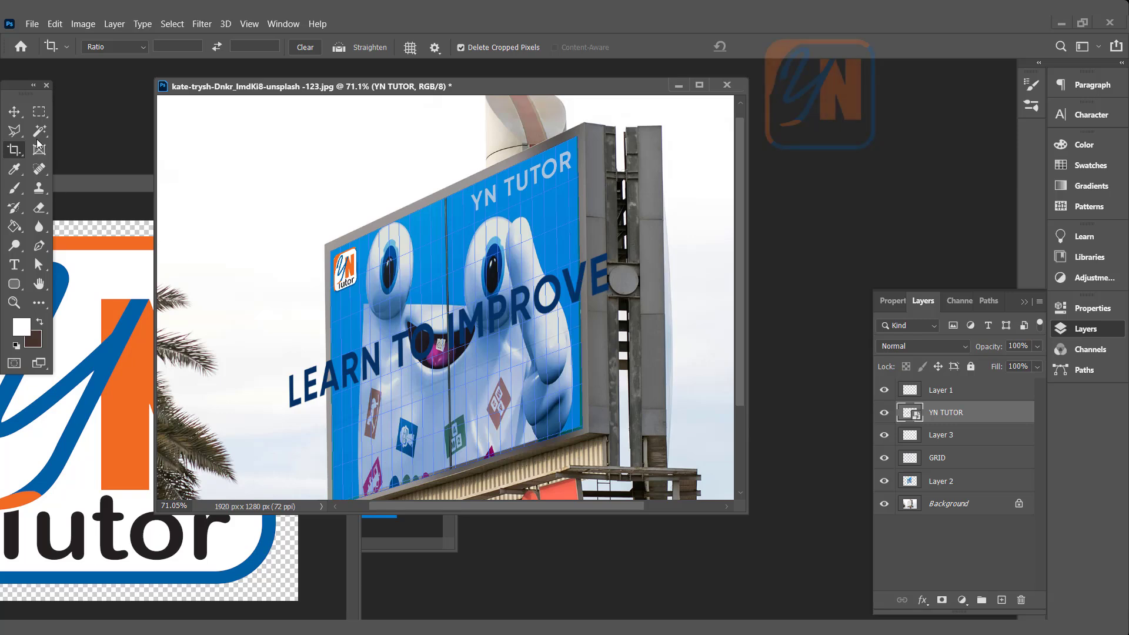
{"action": "left_click", "coordinate": [15, 112]}
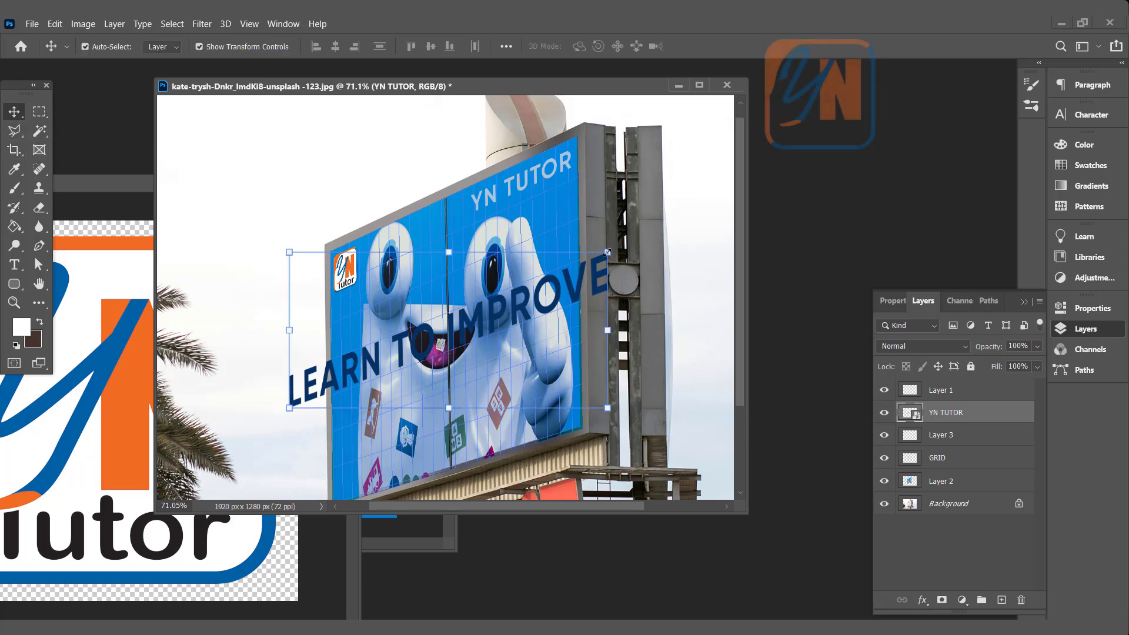
{"action": "left_click_drag", "start_coordinate": [608, 252], "coordinate": [474, 318]}
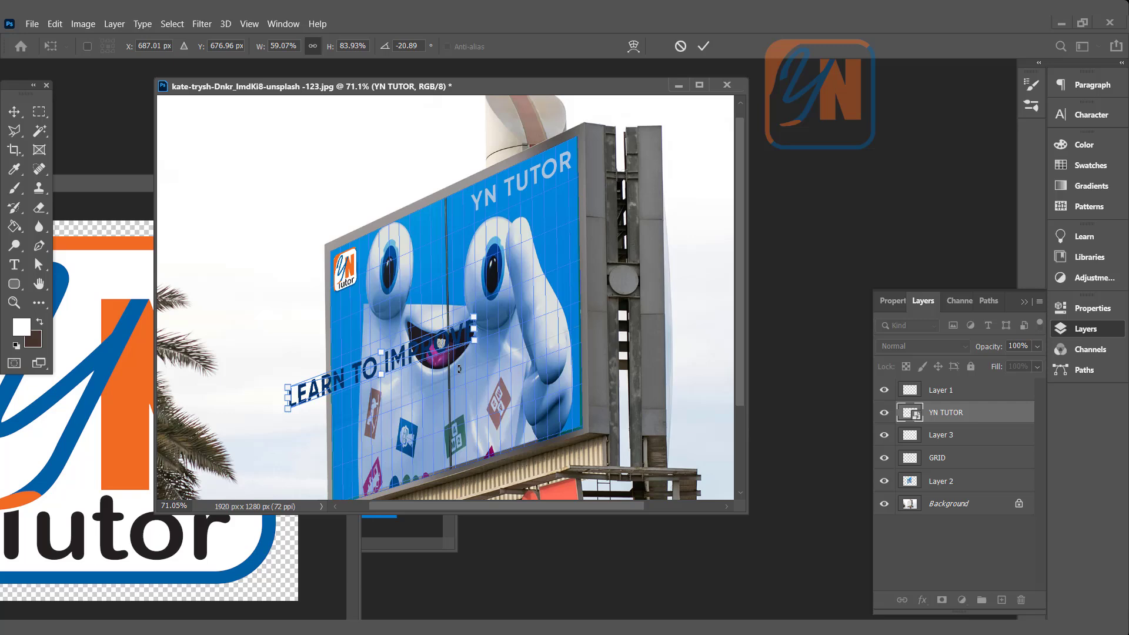
{"action": "left_click_drag", "start_coordinate": [443, 364], "coordinate": [516, 359]}
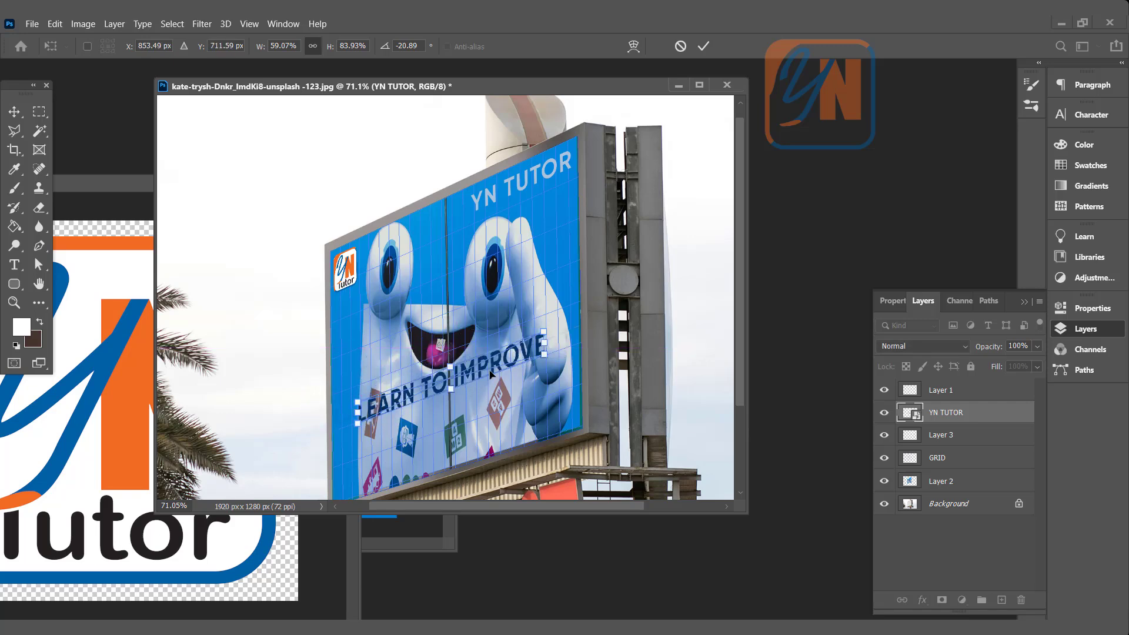
{"action": "key", "text": "Return"}
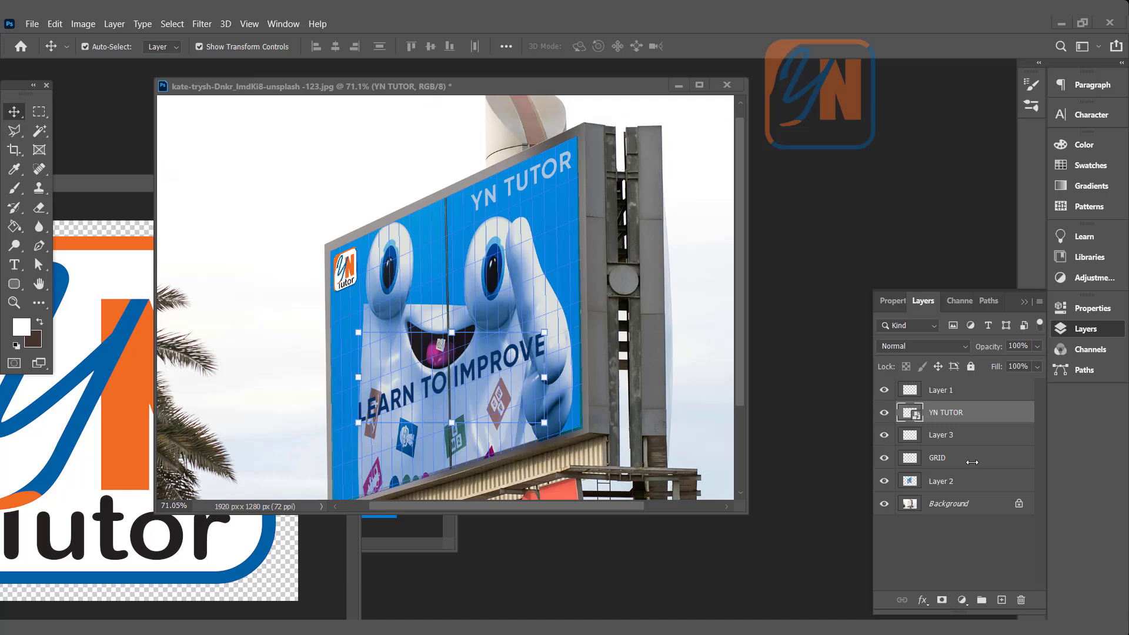
- Turn off the GRID layer's visibility to hide the blue perspective lines
{"action": "left_click", "coordinate": [950, 460]}
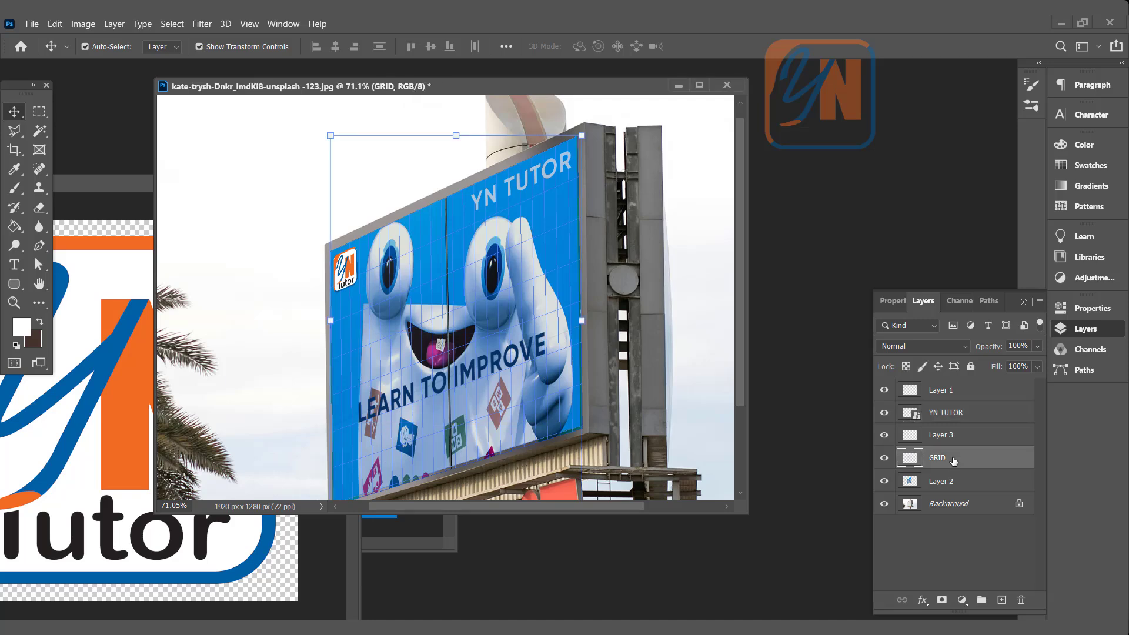
{"action": "left_click", "coordinate": [883, 458]}
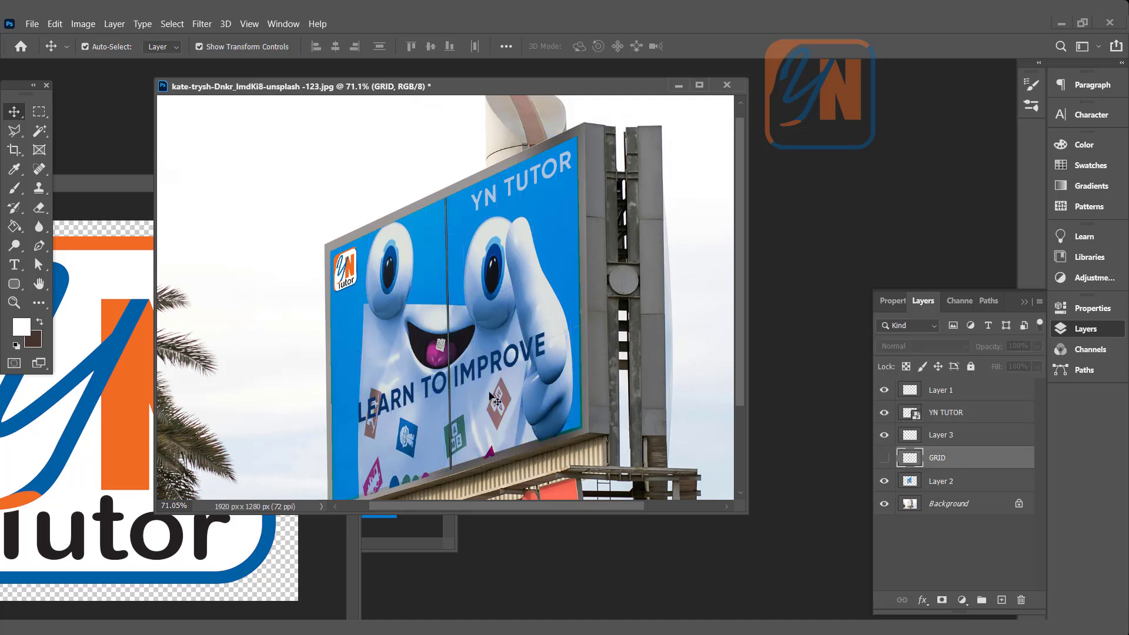